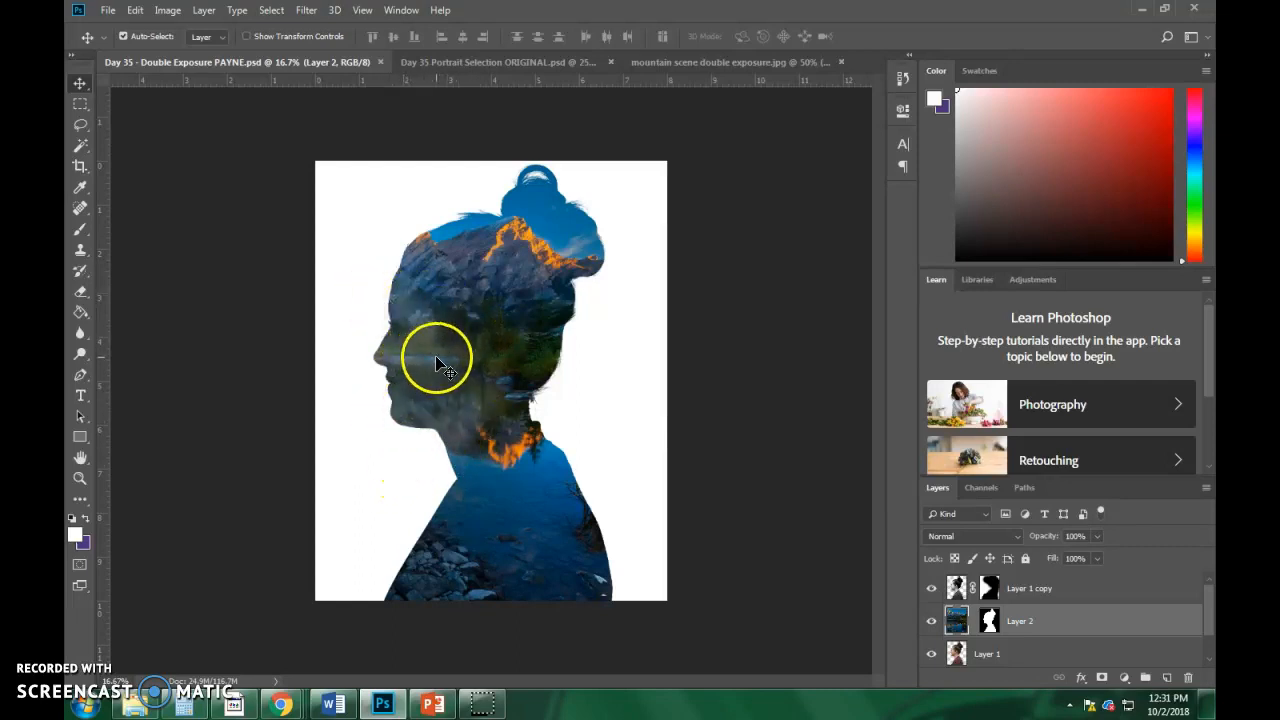
Inspect the face profile and hair edges of the finished double-exposure silhouette up close.
{"action": "key", "text": "ctrl+plus"}
{"action": "key", "text": "ctrl+plus"}
{"action": "key", "text": "ctrl+plus"}
{"action": "key", "text": "ctrl+plus"}
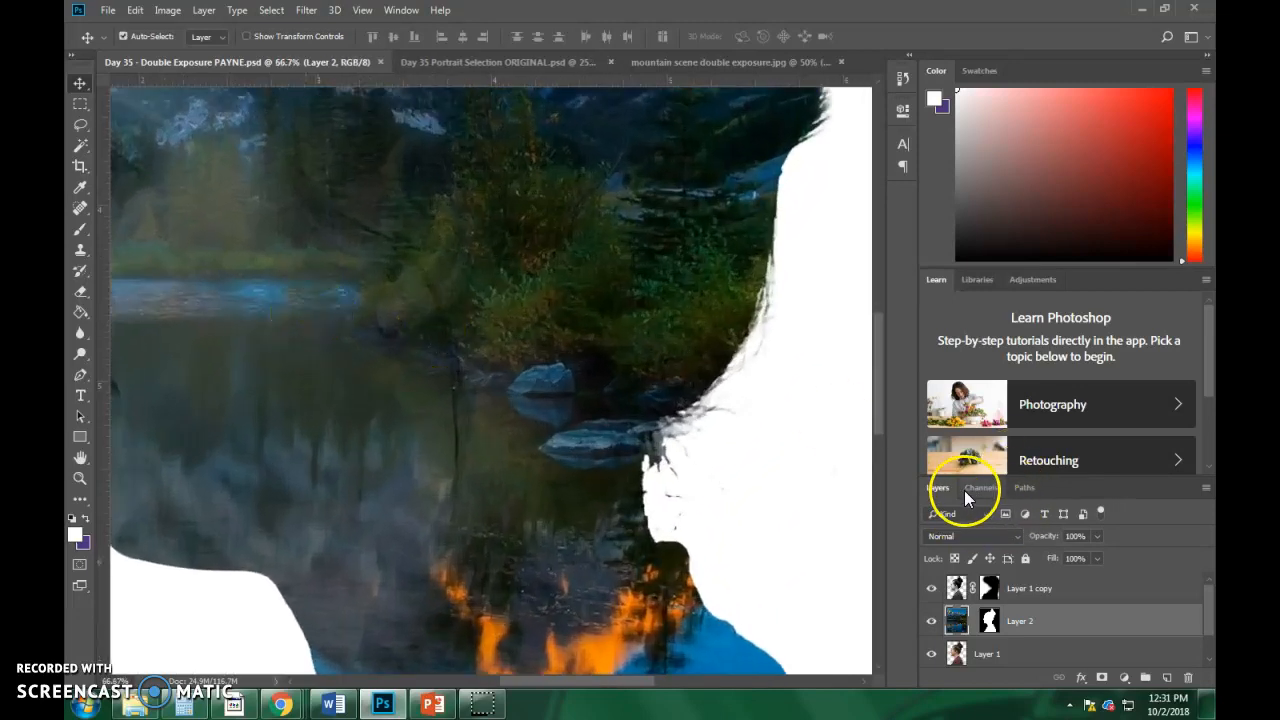
{"action": "left_click_drag", "start_coordinate": [298, 271], "coordinate": [720, 371]}
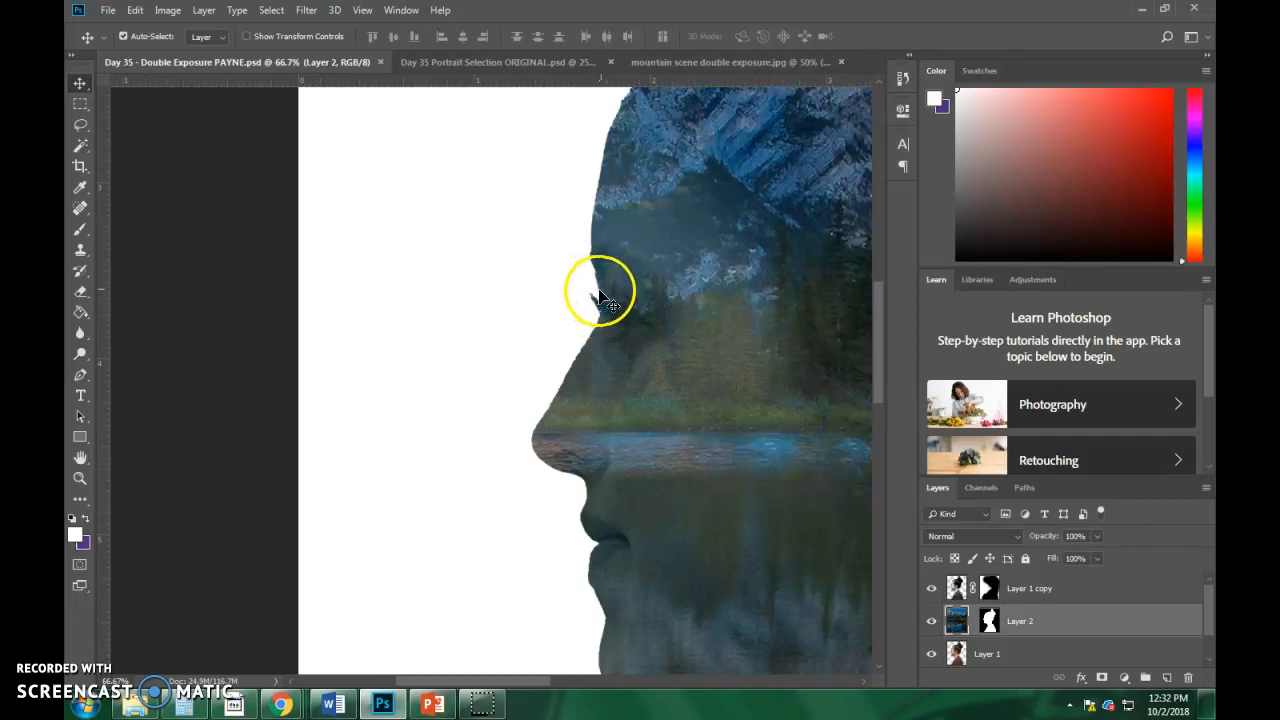
{"action": "left_click_drag", "start_coordinate": [709, 337], "coordinate": [552, 353]}
{"action": "left_click_drag", "start_coordinate": [519, 157], "coordinate": [551, 297]}
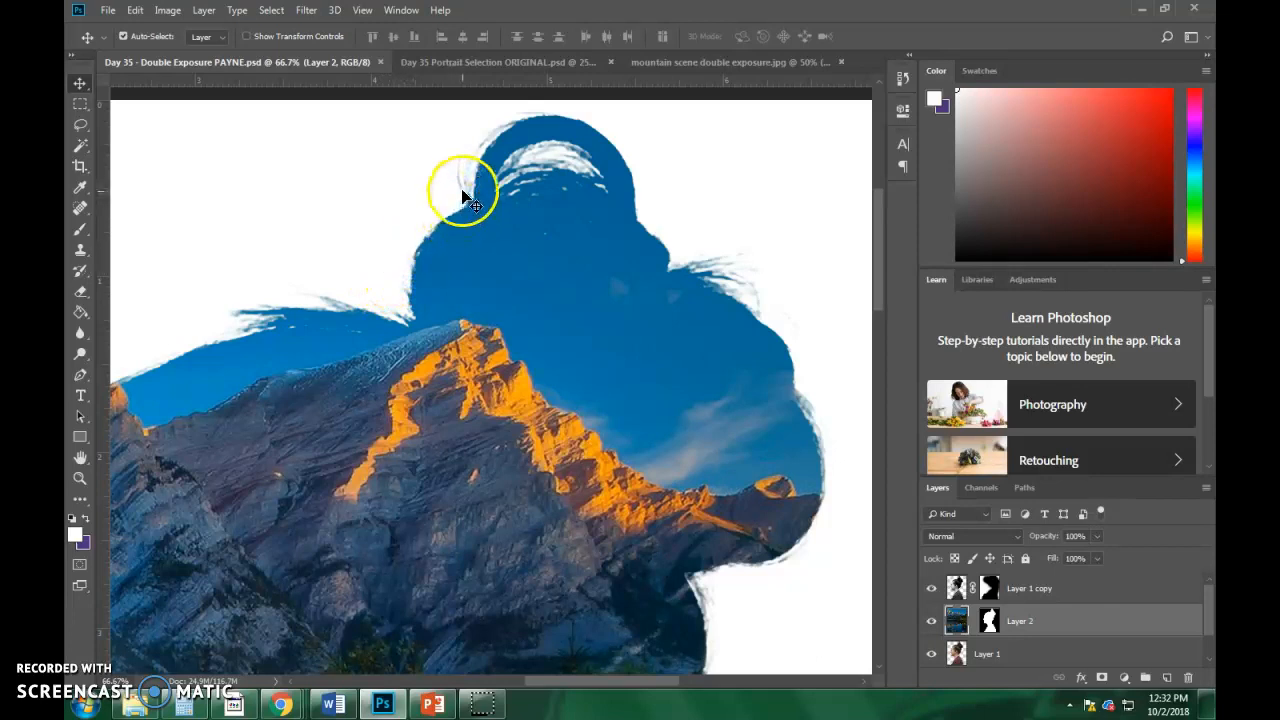
{"action": "key", "text": "ctrl+0"}
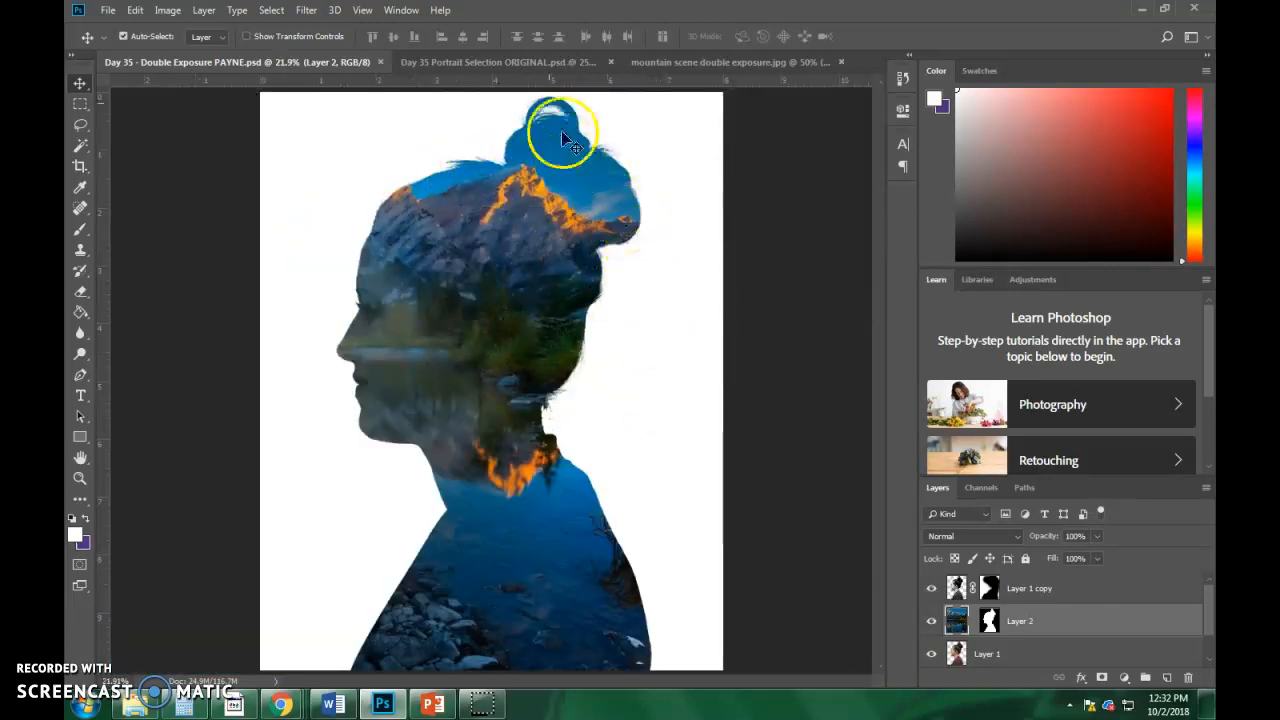
Switch to Day 35 Portrait Selection ORIGINAL.psd and display its colour channels.
{"action": "left_click", "coordinate": [520, 61]}
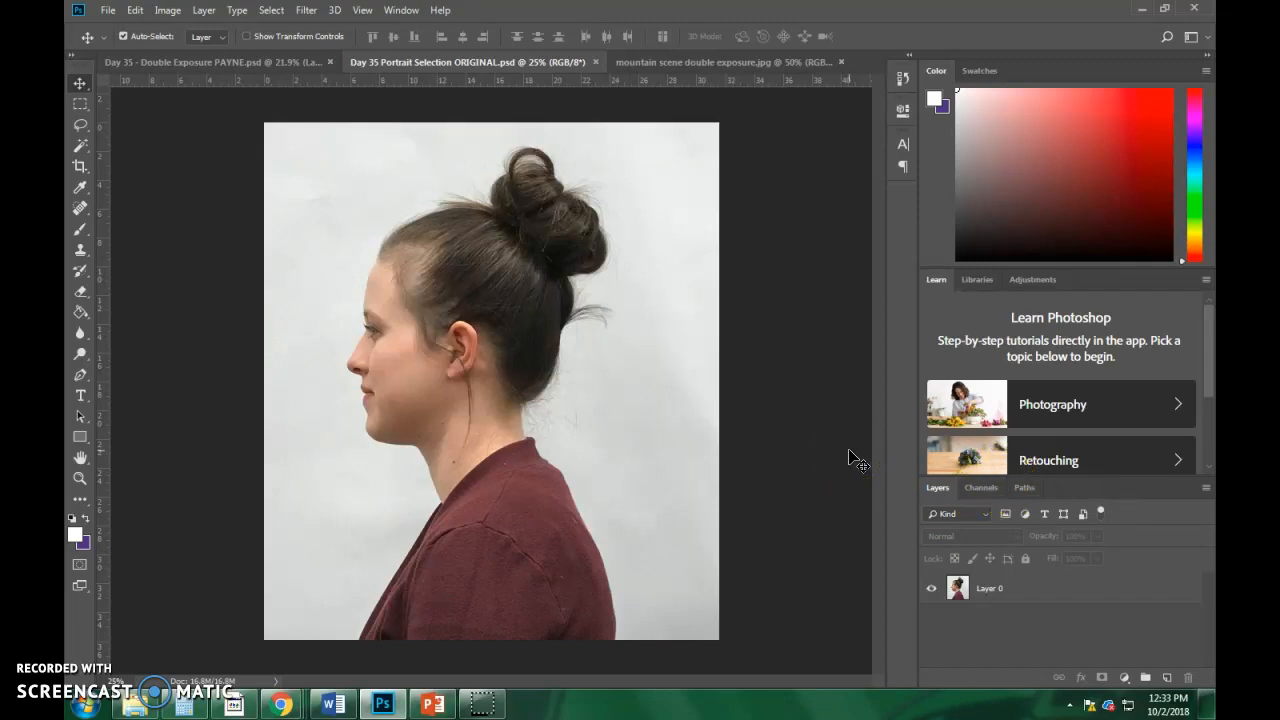
{"action": "scroll", "coordinate": [851, 458], "scroll_direction": "up", "scroll_amount": 1}
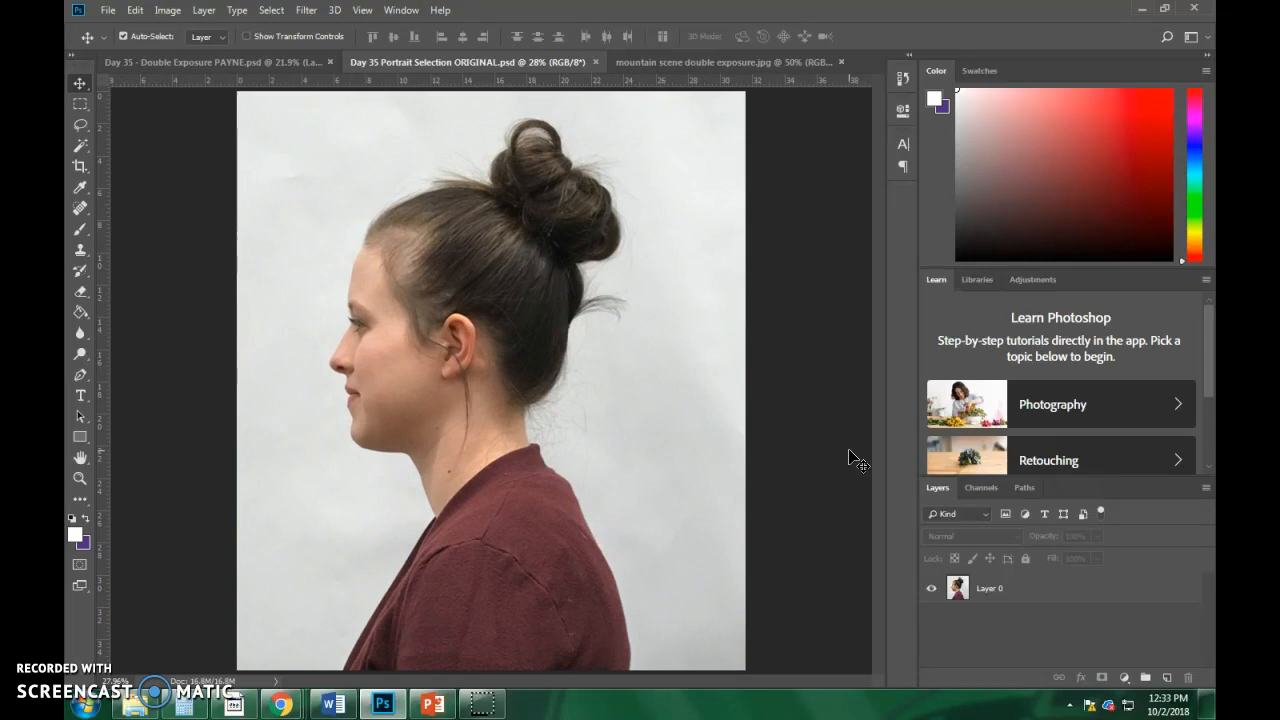
{"action": "left_click", "coordinate": [985, 487]}
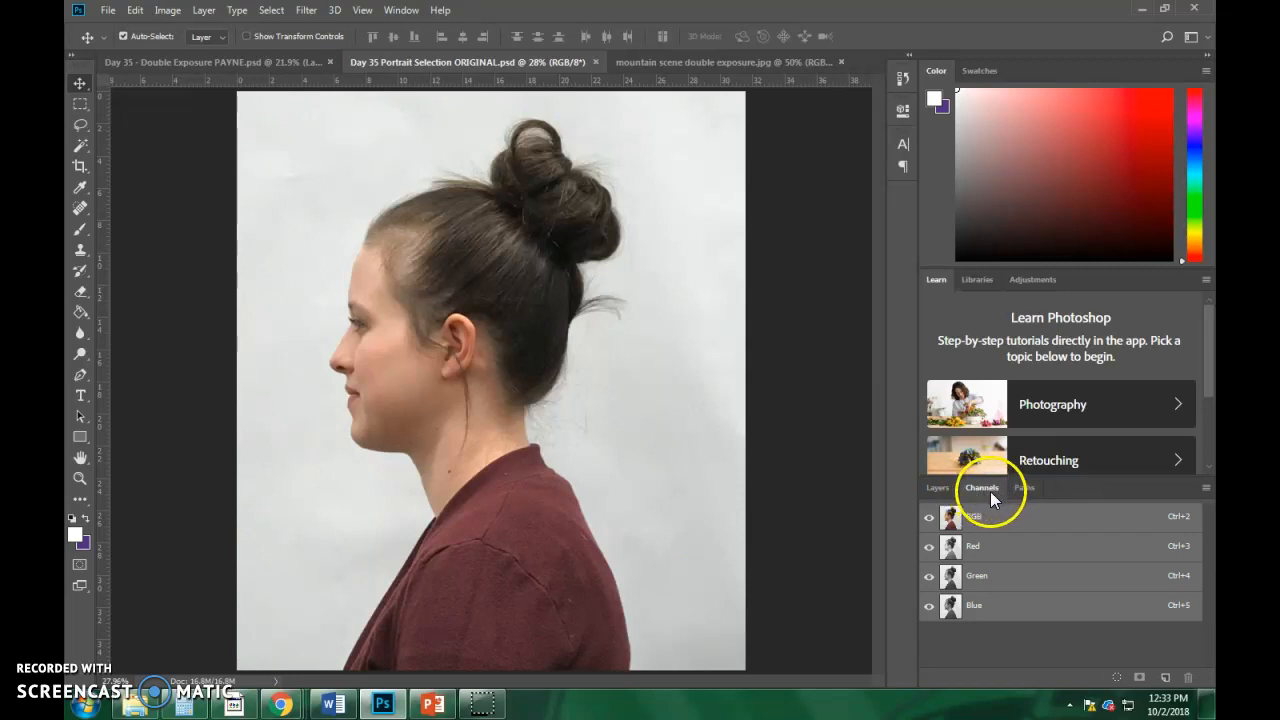
{"action": "left_click", "coordinate": [939, 487]}
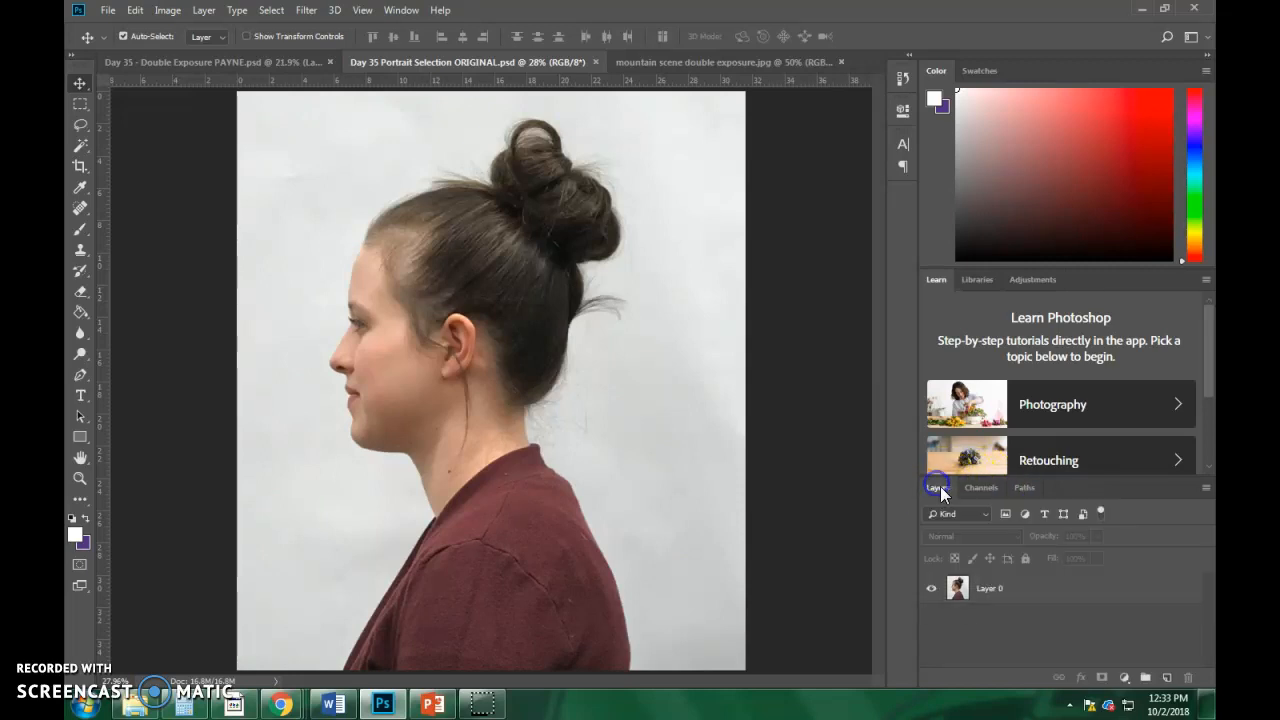
{"action": "left_click", "coordinate": [981, 490]}
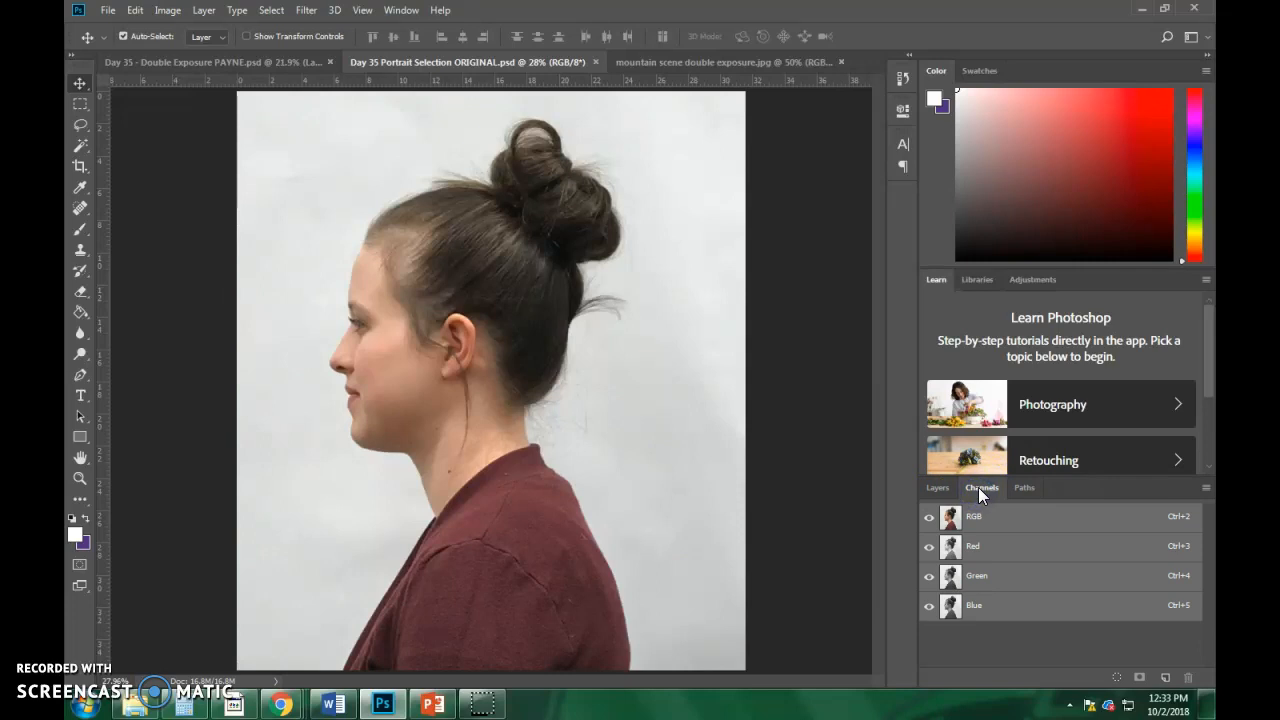
Compare the Red, Green and Blue channels of the portrait for contrast between the subject and the background.
{"action": "left_click", "coordinate": [989, 546]}
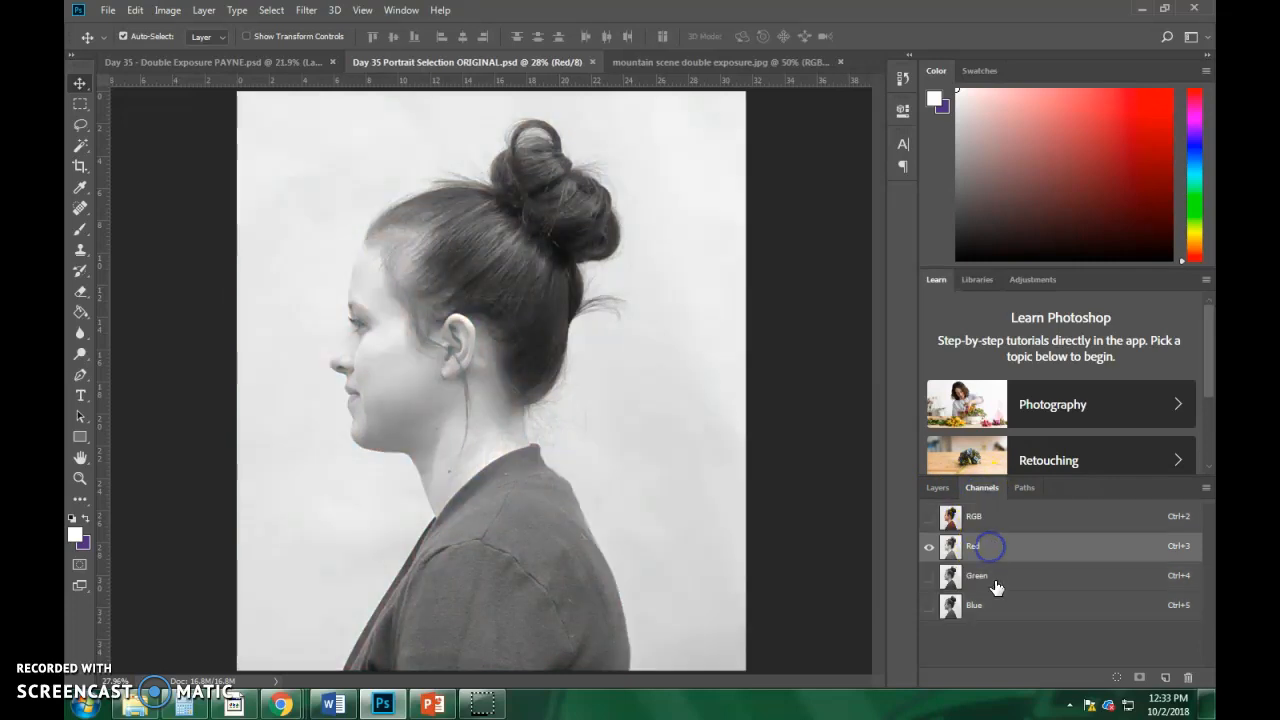
{"action": "left_click", "coordinate": [996, 584]}
{"action": "left_click", "coordinate": [1001, 617]}
{"action": "left_click", "coordinate": [1005, 570]}
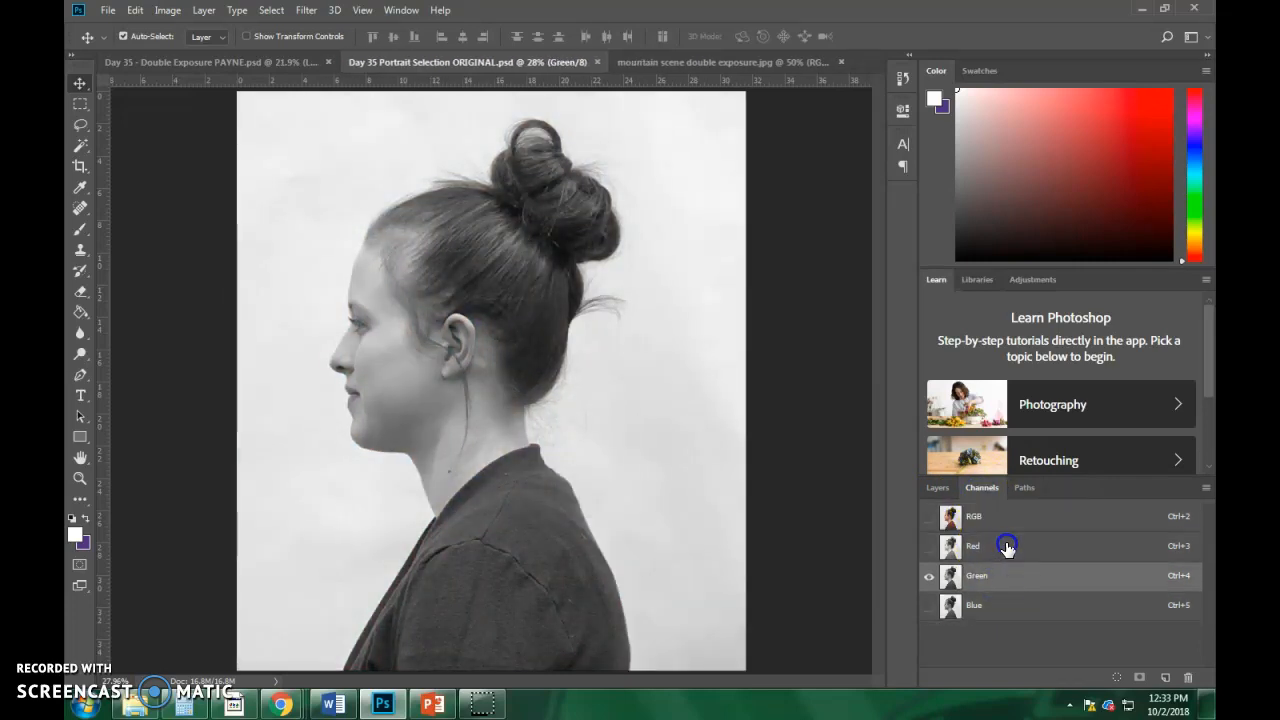
{"action": "left_click", "coordinate": [1004, 545]}
{"action": "left_click", "coordinate": [1012, 517]}
{"action": "left_click", "coordinate": [1017, 547]}
{"action": "left_click", "coordinate": [1020, 577]}
{"action": "left_click", "coordinate": [1023, 610]}
{"action": "left_click", "coordinate": [1020, 577]}
{"action": "left_click", "coordinate": [1022, 546]}
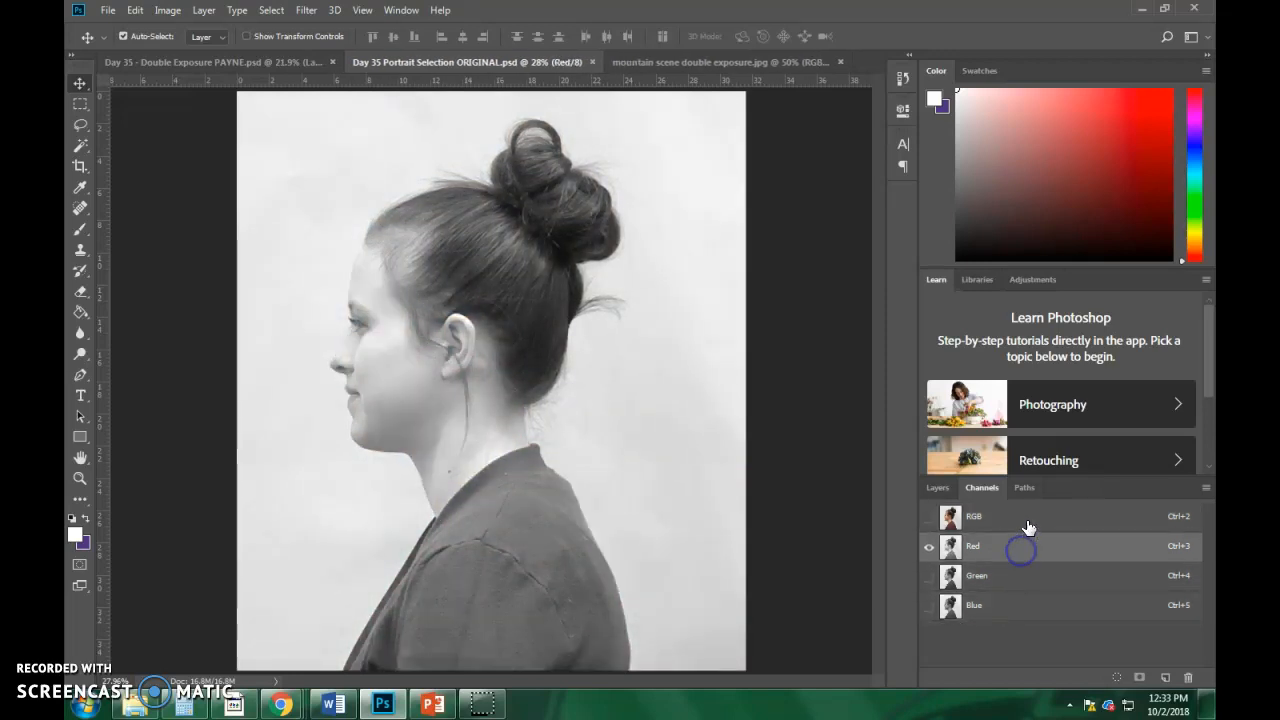
{"action": "left_click", "coordinate": [1023, 517]}
{"action": "left_click", "coordinate": [1025, 604]}
{"action": "left_click", "coordinate": [1017, 573]}
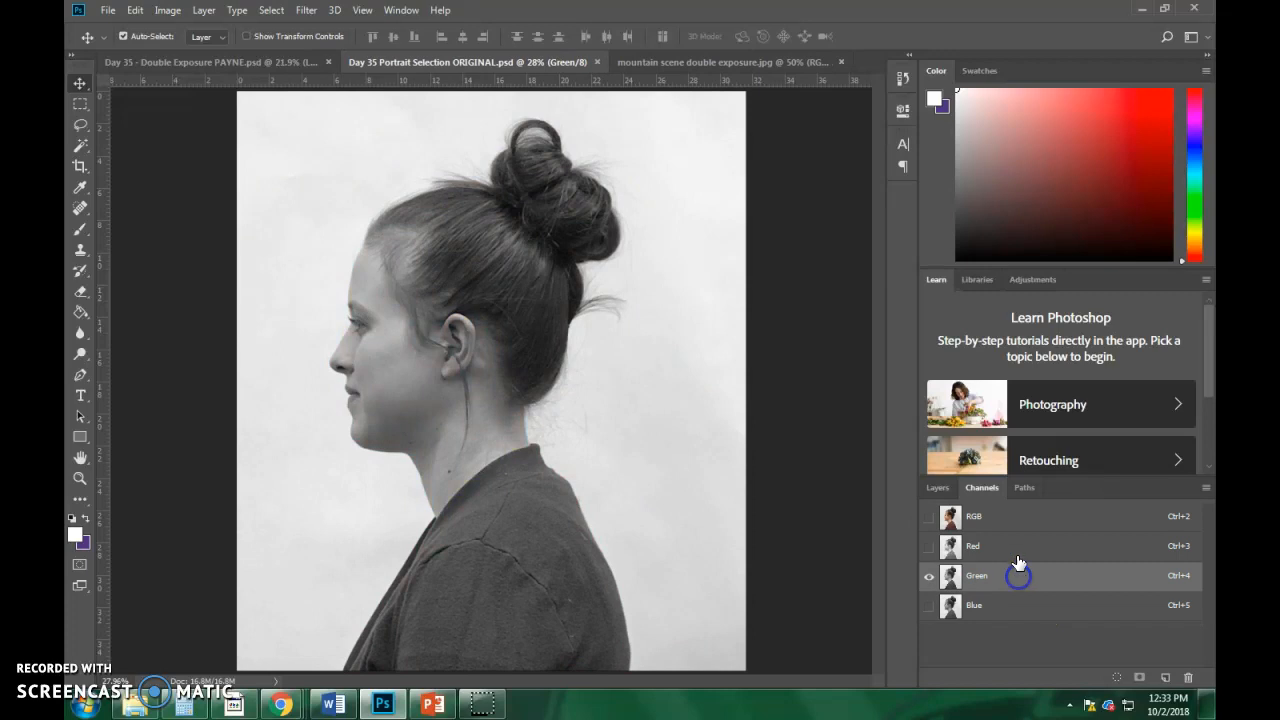
{"action": "left_click", "coordinate": [1011, 543]}
{"action": "left_click", "coordinate": [1014, 520]}
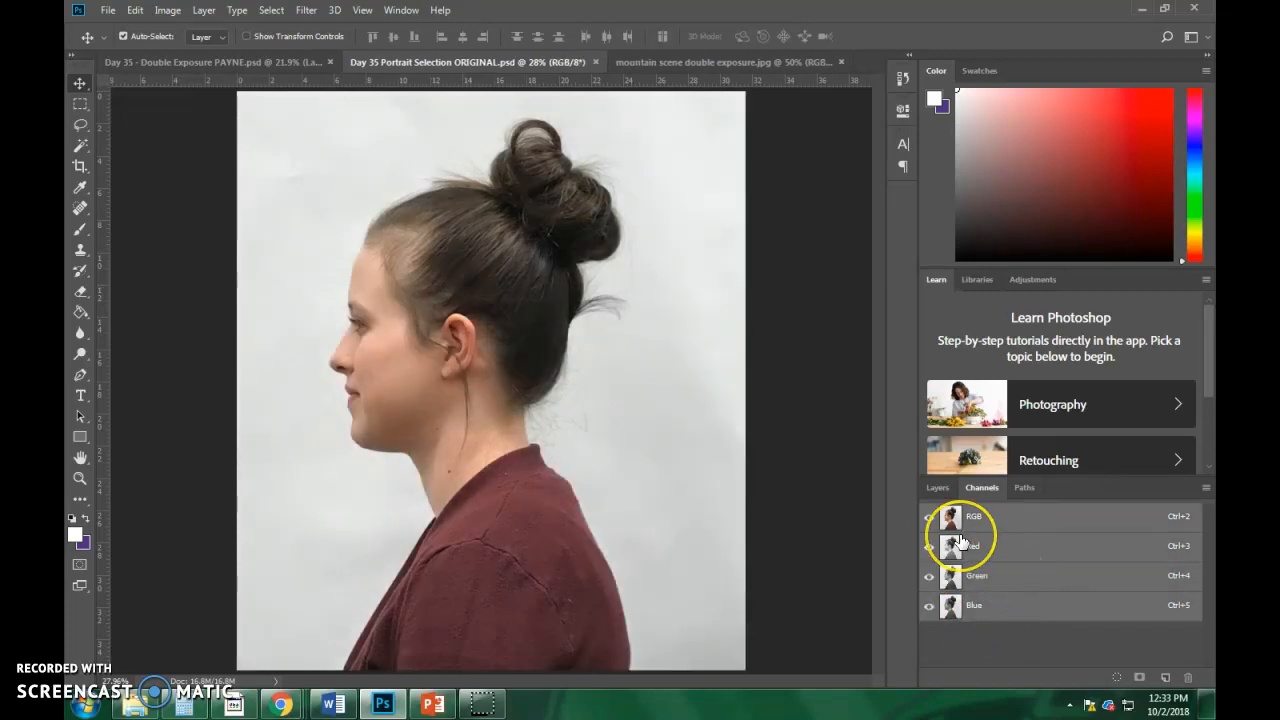
{"action": "left_click", "coordinate": [976, 546]}
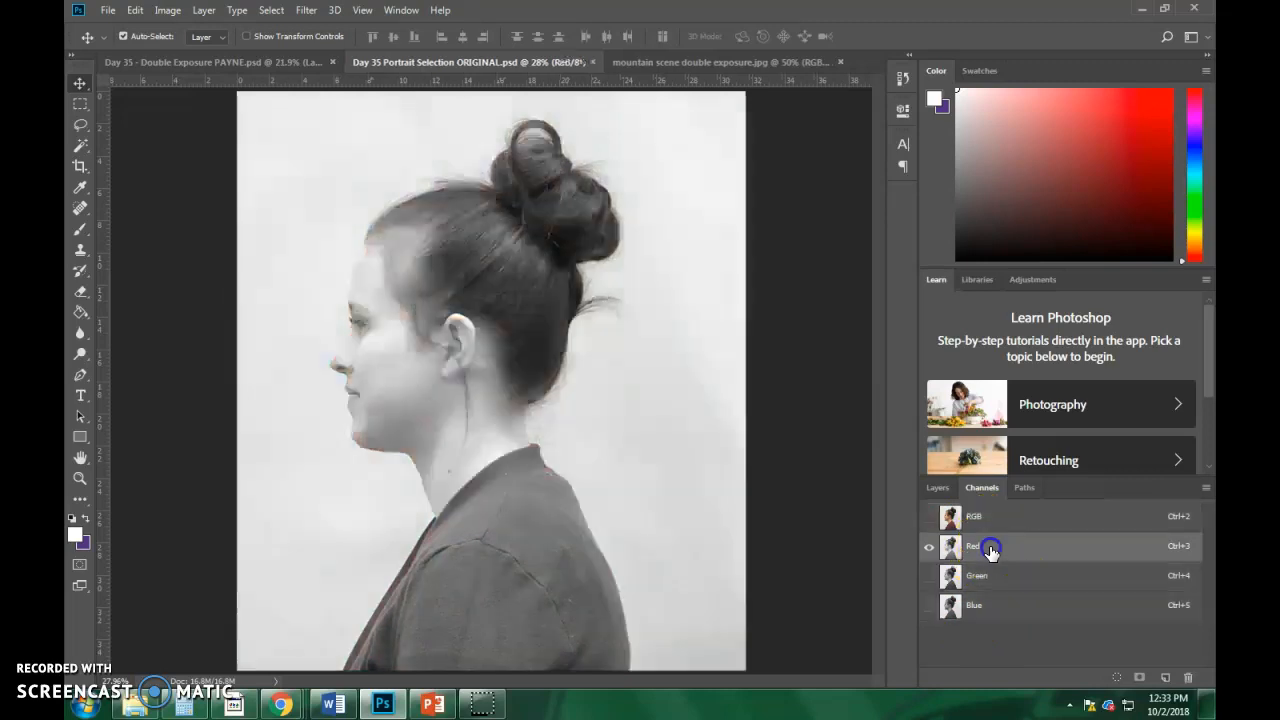
{"action": "left_click", "coordinate": [1000, 580]}
{"action": "left_click", "coordinate": [1010, 618]}
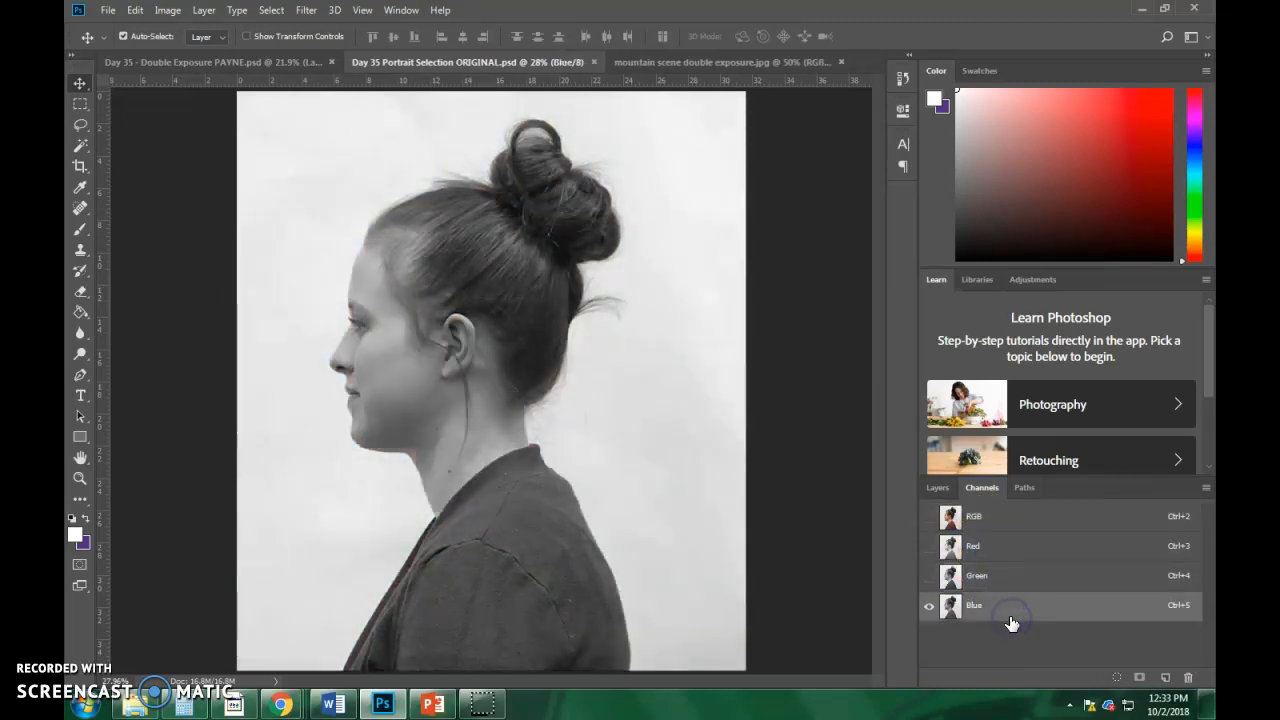
{"action": "left_click", "coordinate": [1006, 576]}
{"action": "left_click", "coordinate": [1009, 545]}
{"action": "left_click", "coordinate": [1012, 520]}
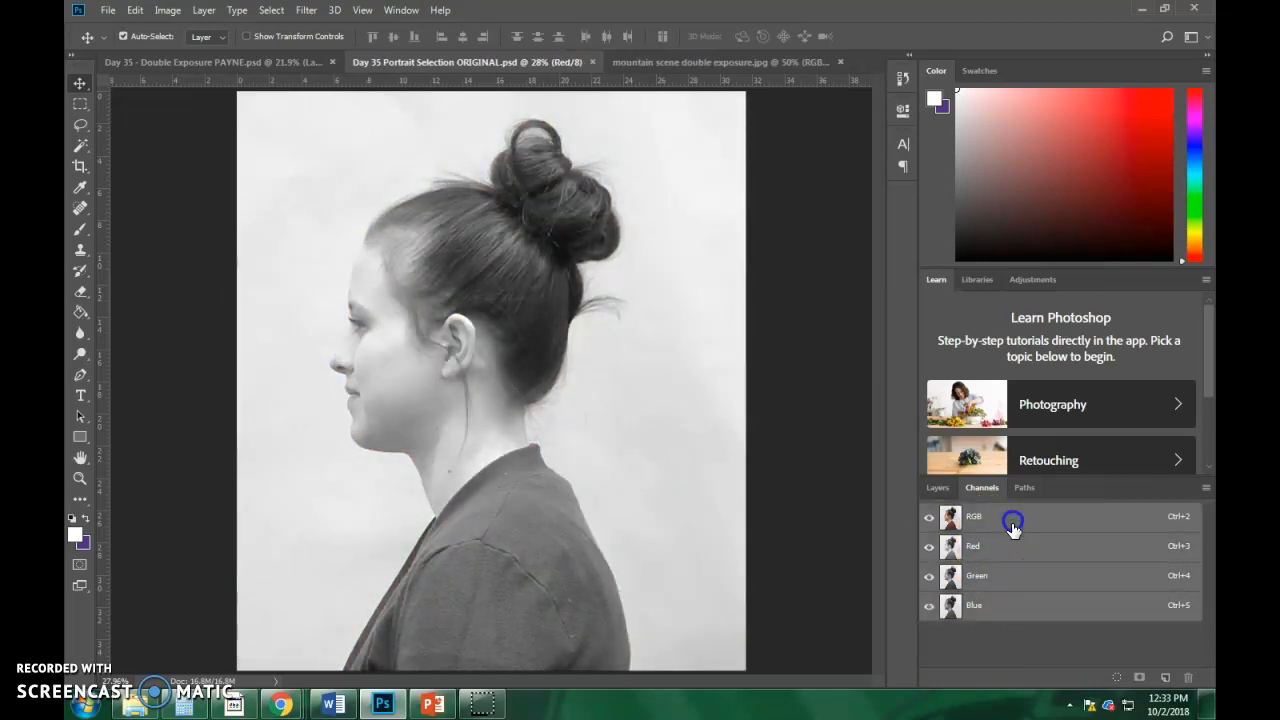
Isolate the portrait's Blue channel and duplicate it.
{"action": "left_click", "coordinate": [1006, 608]}
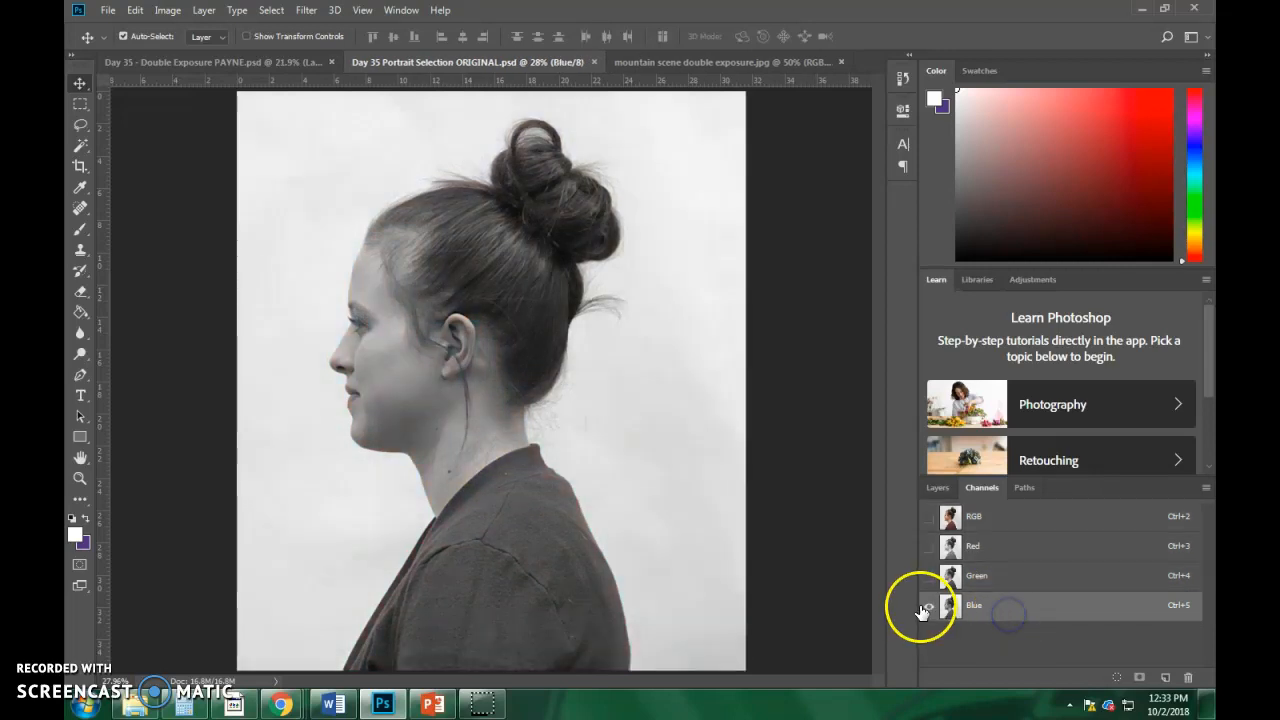
{"action": "left_click", "coordinate": [991, 597]}
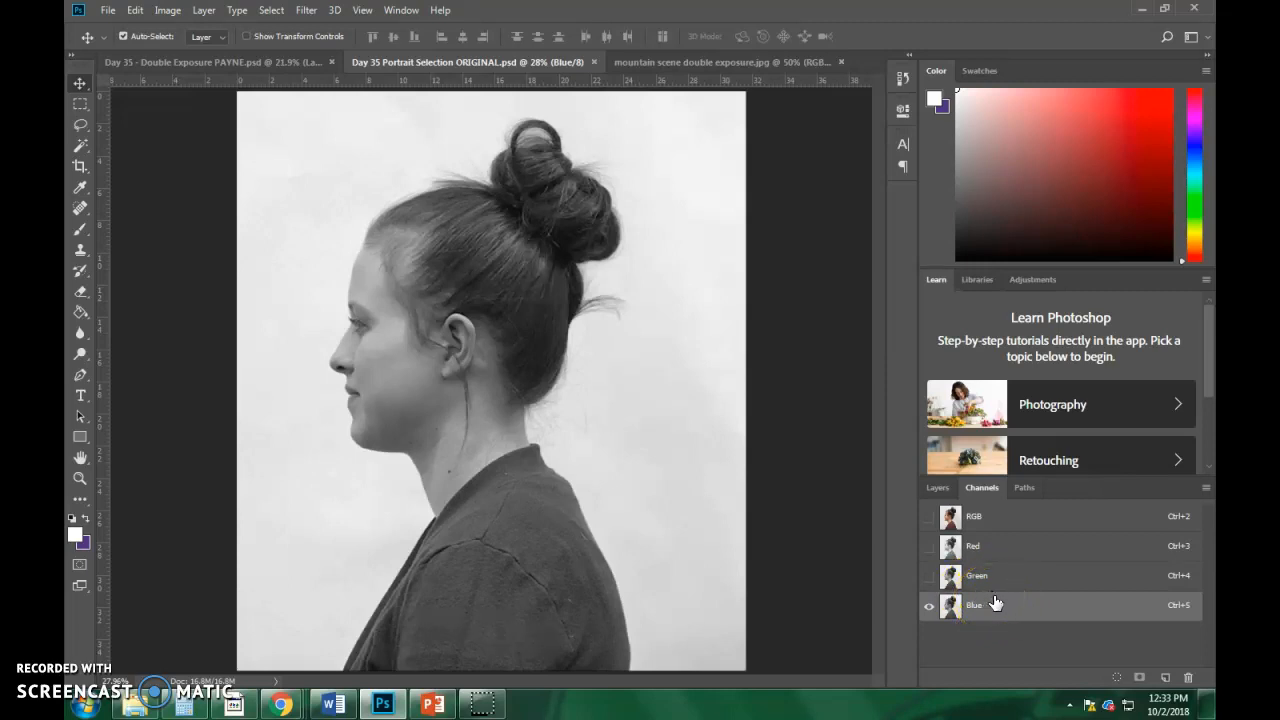
{"action": "left_click_drag", "start_coordinate": [1000, 612], "coordinate": [840, 572]}
{"action": "left_click_drag", "start_coordinate": [484, 545], "coordinate": [432, 380]}
{"action": "left_click_drag", "start_coordinate": [385, 313], "coordinate": [336, 190]}
{"action": "left_click_drag", "start_coordinate": [265, 470], "coordinate": [547, 466]}
{"action": "left_click_drag", "start_coordinate": [955, 603], "coordinate": [1165, 677]}
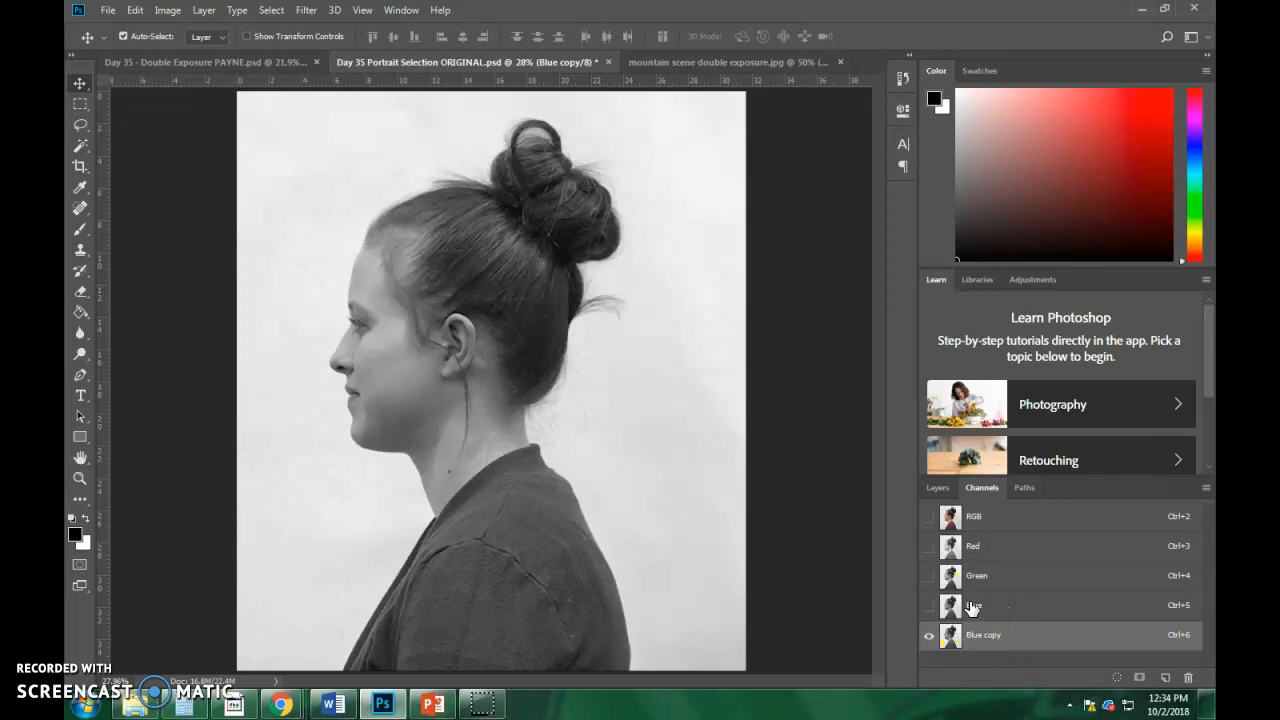
Open Levels on the duplicated blue channel and set the shadow input to 61 and the highlight input to 199.
{"action": "key", "text": "ctrl+l"}
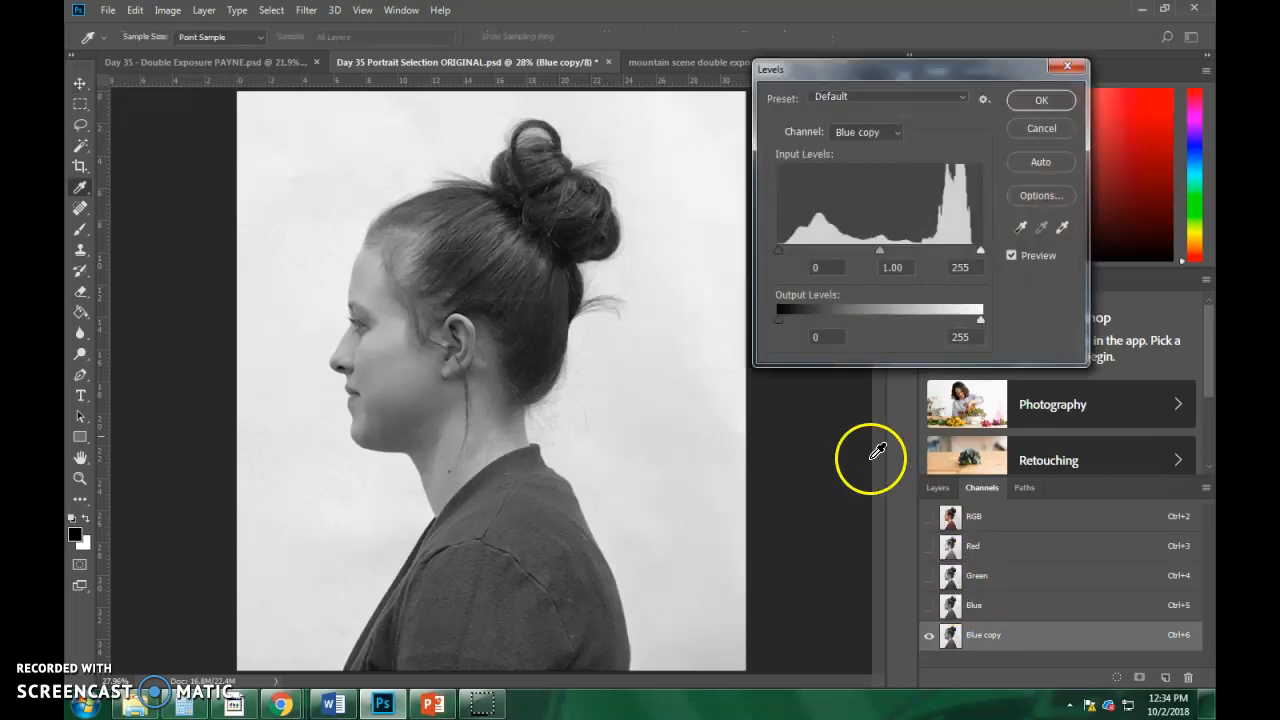
{"action": "left_click_drag", "start_coordinate": [779, 257], "coordinate": [827, 252]}
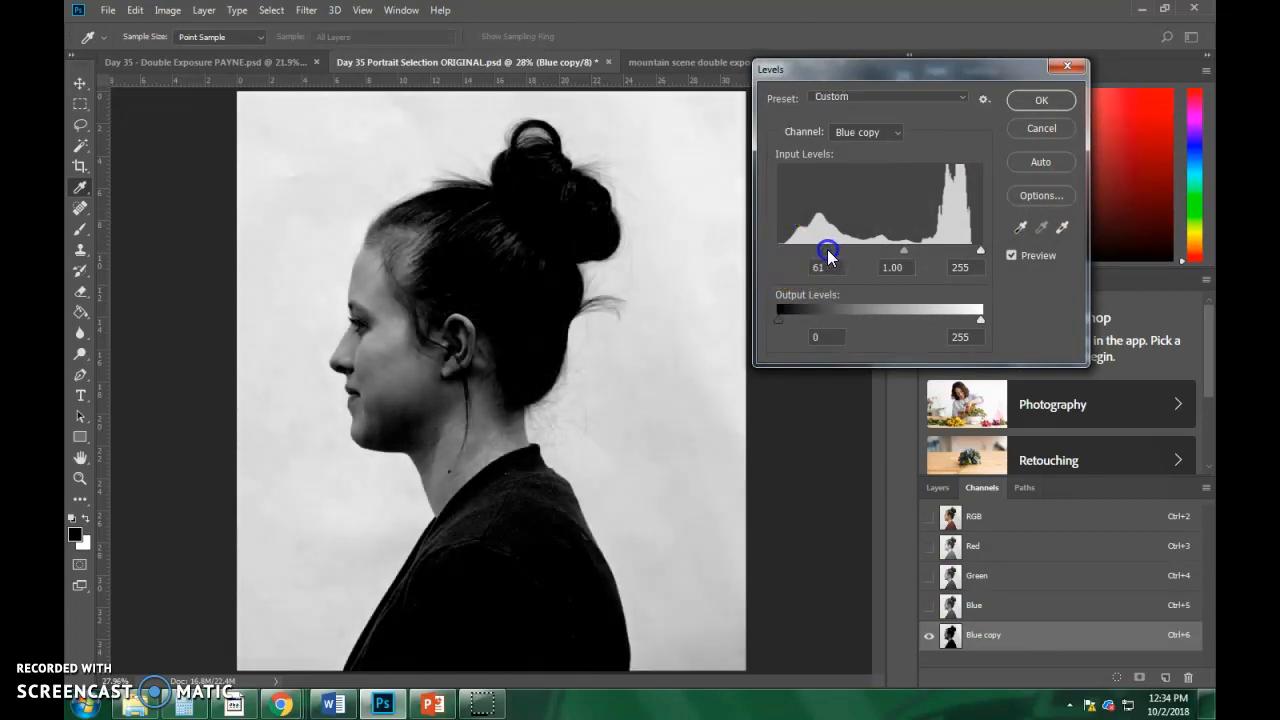
{"action": "left_click_drag", "start_coordinate": [980, 250], "coordinate": [936, 250]}
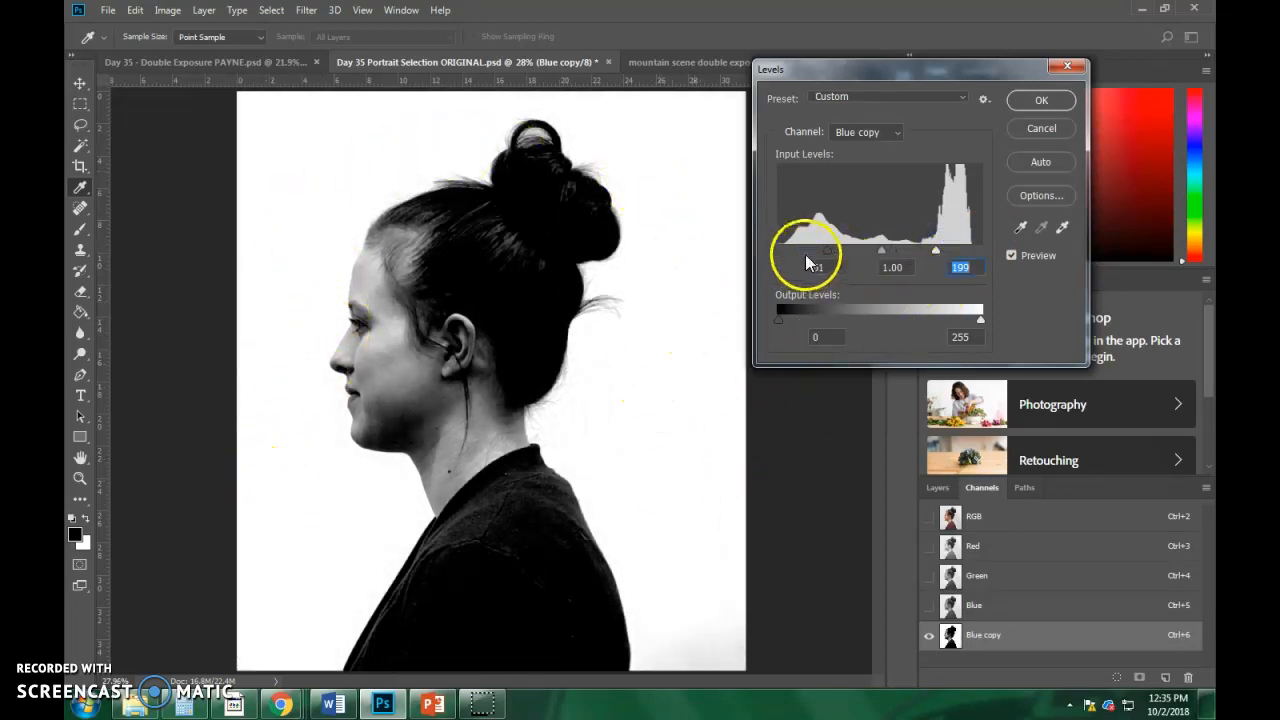
Try a shadow input level of 197 and check the background beside the shoulder.
{"action": "left_click_drag", "start_coordinate": [827, 251], "coordinate": [937, 252]}
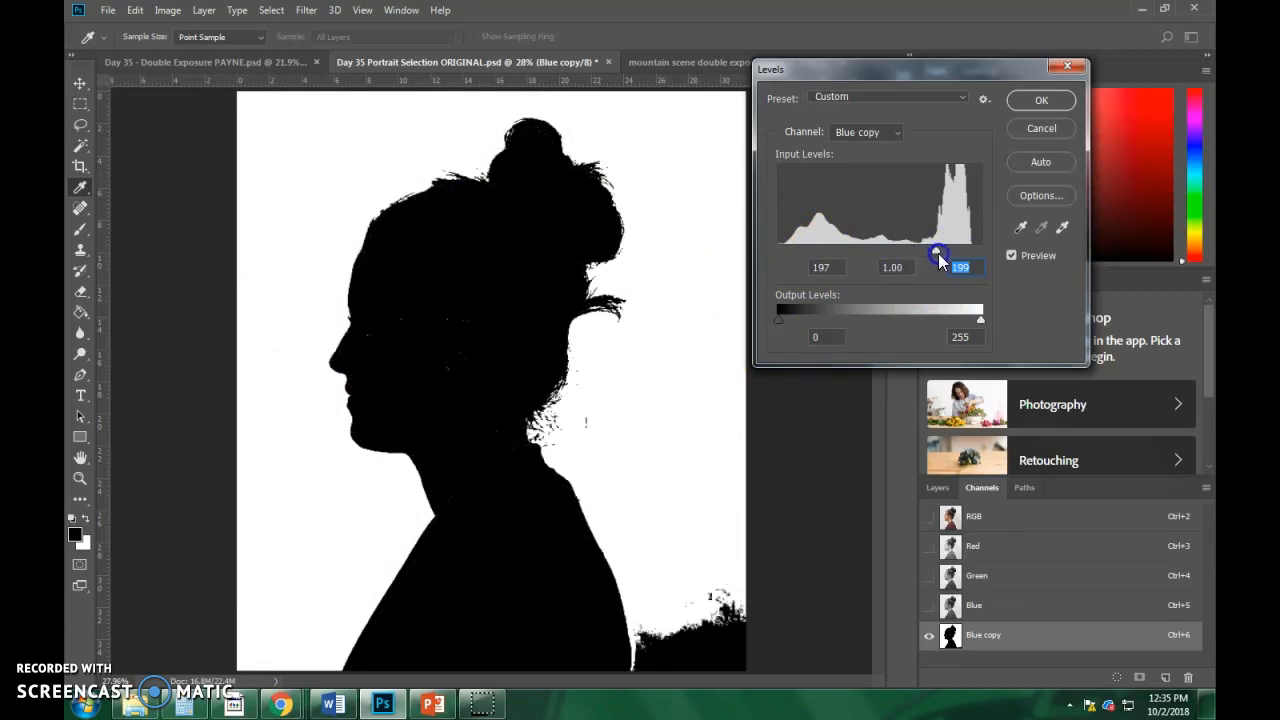
{"action": "left_click", "coordinate": [722, 637]}
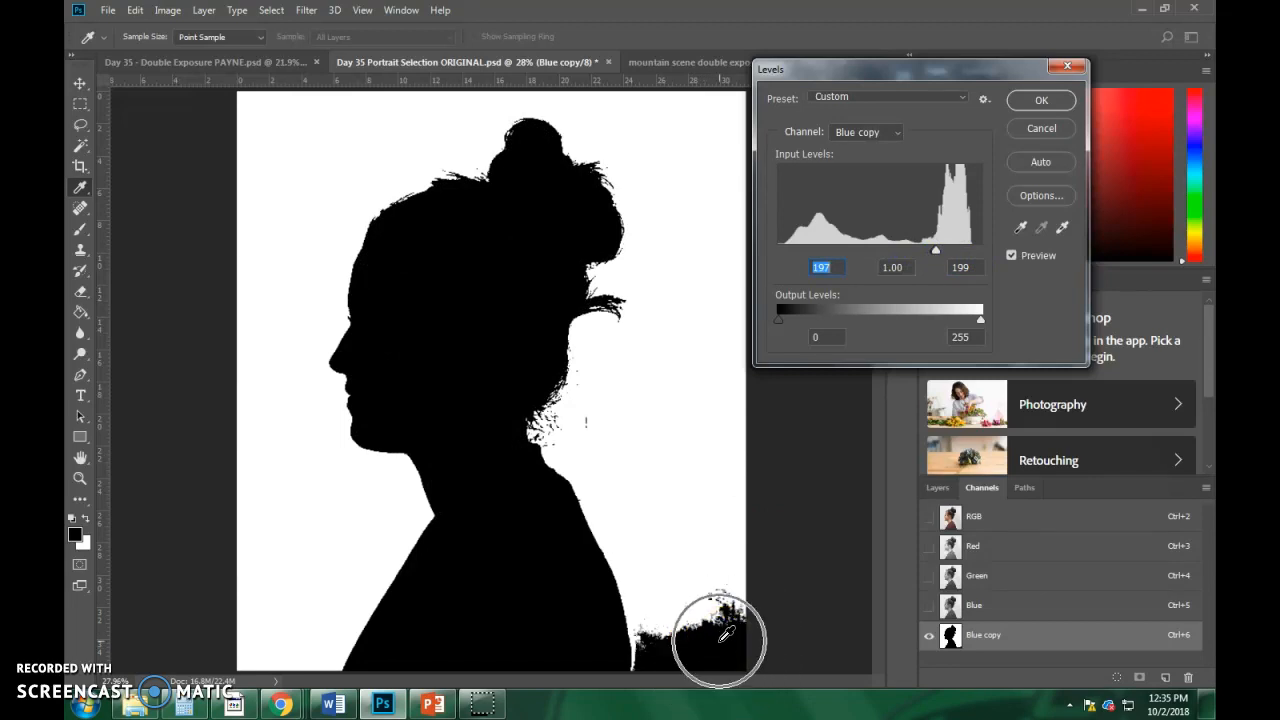
{"action": "left_click", "coordinate": [722, 608]}
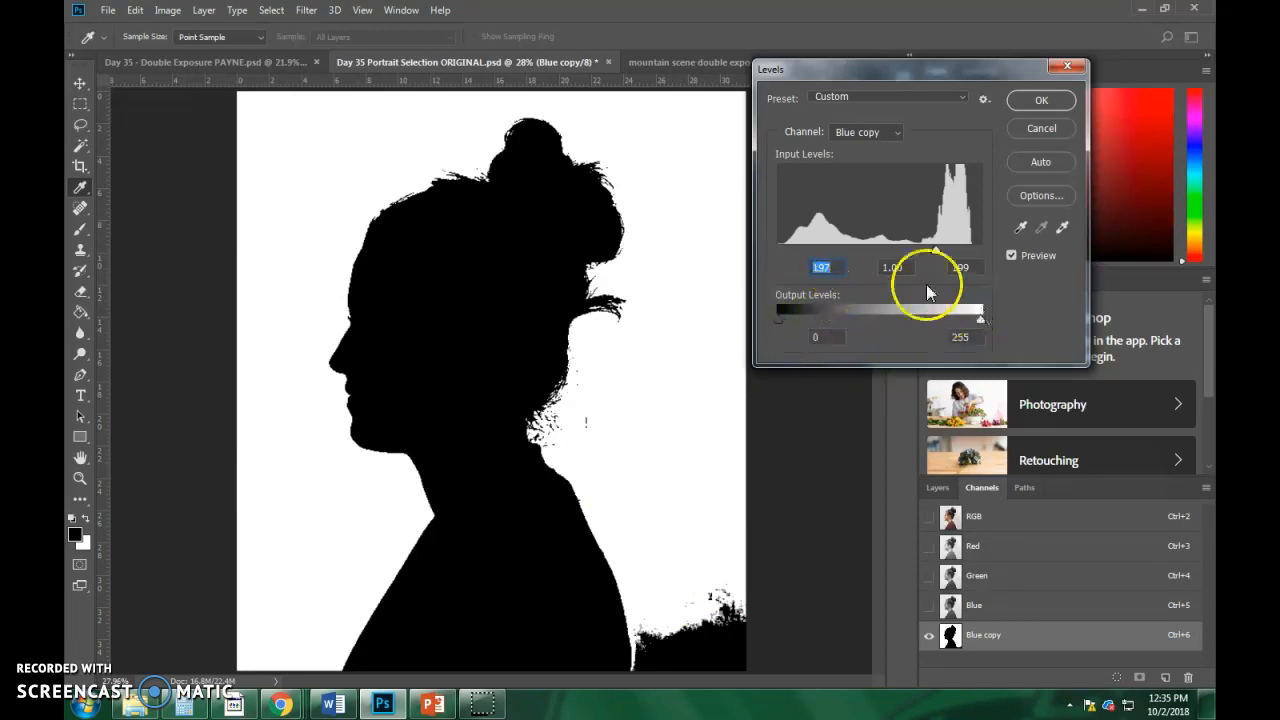
Set the shadow input level to 93 and examine the stray hairs at the back of the head.
{"action": "left_click_drag", "start_coordinate": [933, 252], "coordinate": [853, 256]}
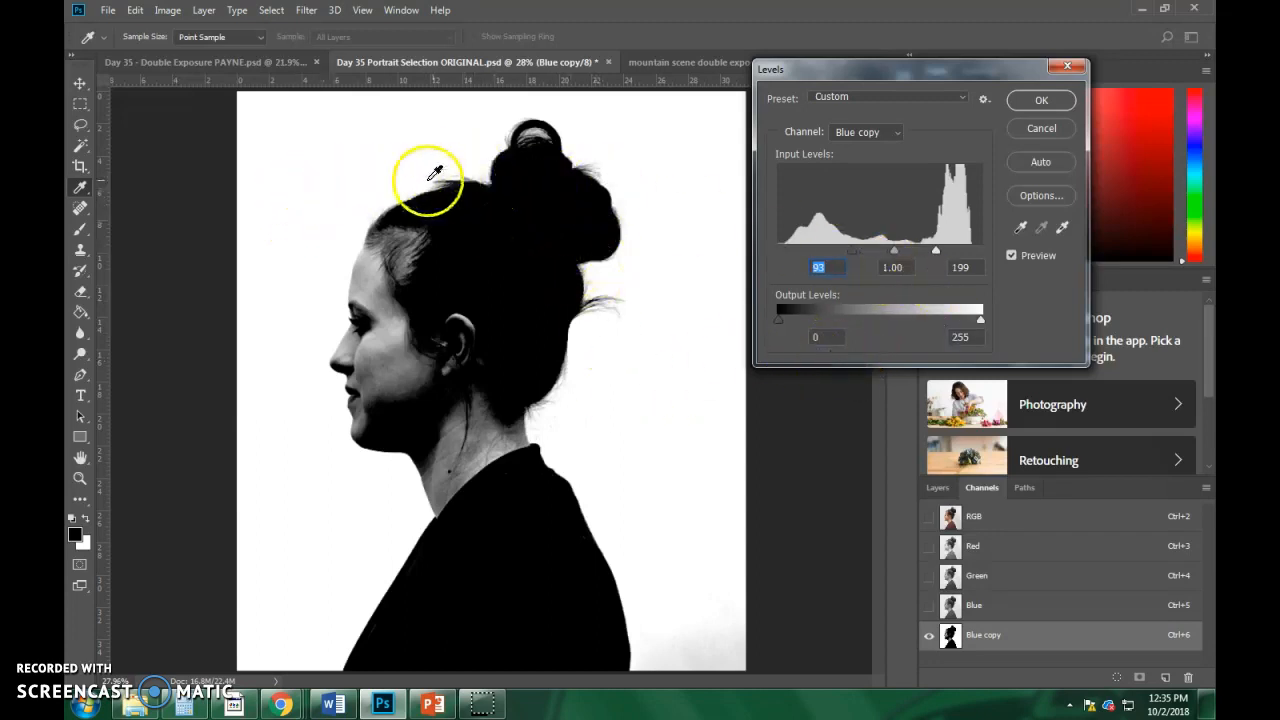
{"action": "key", "text": "ctrl+plus"}
{"action": "key", "text": "ctrl+plus"}
{"action": "key", "text": "ctrl+plus"}
{"action": "key", "text": "ctrl+plus"}
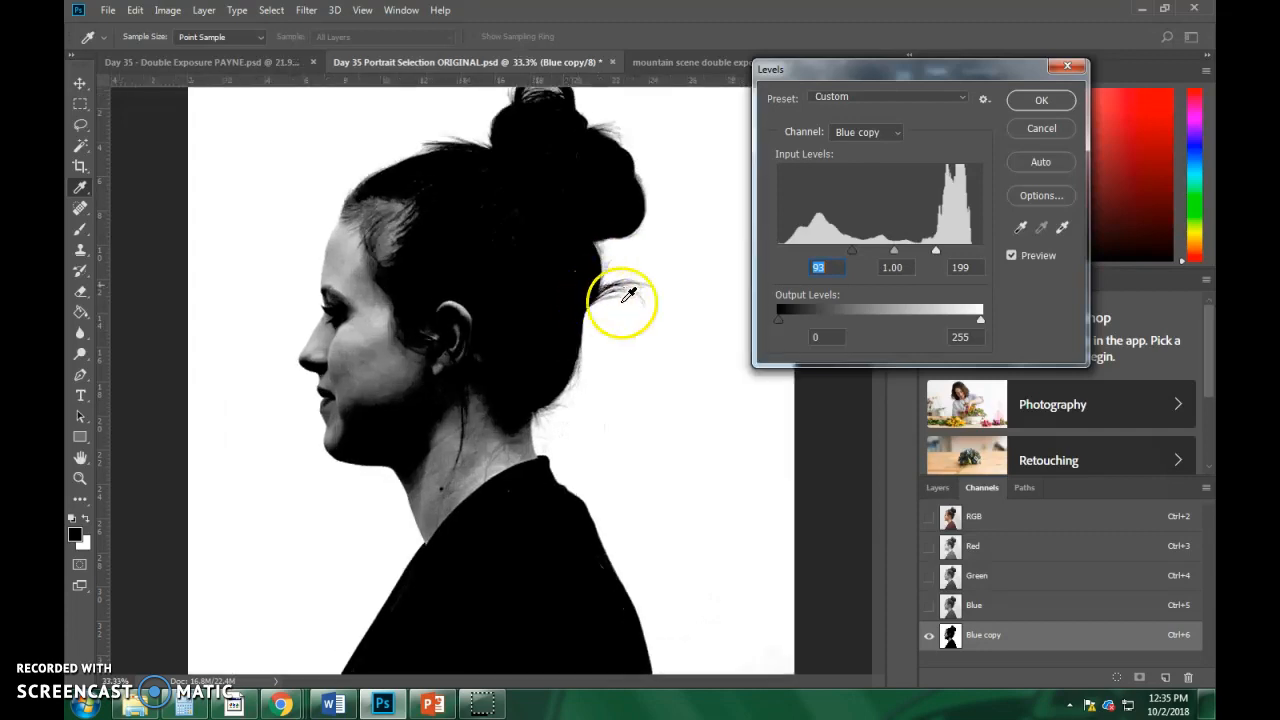
{"action": "left_click_drag", "start_coordinate": [697, 277], "coordinate": [314, 357]}
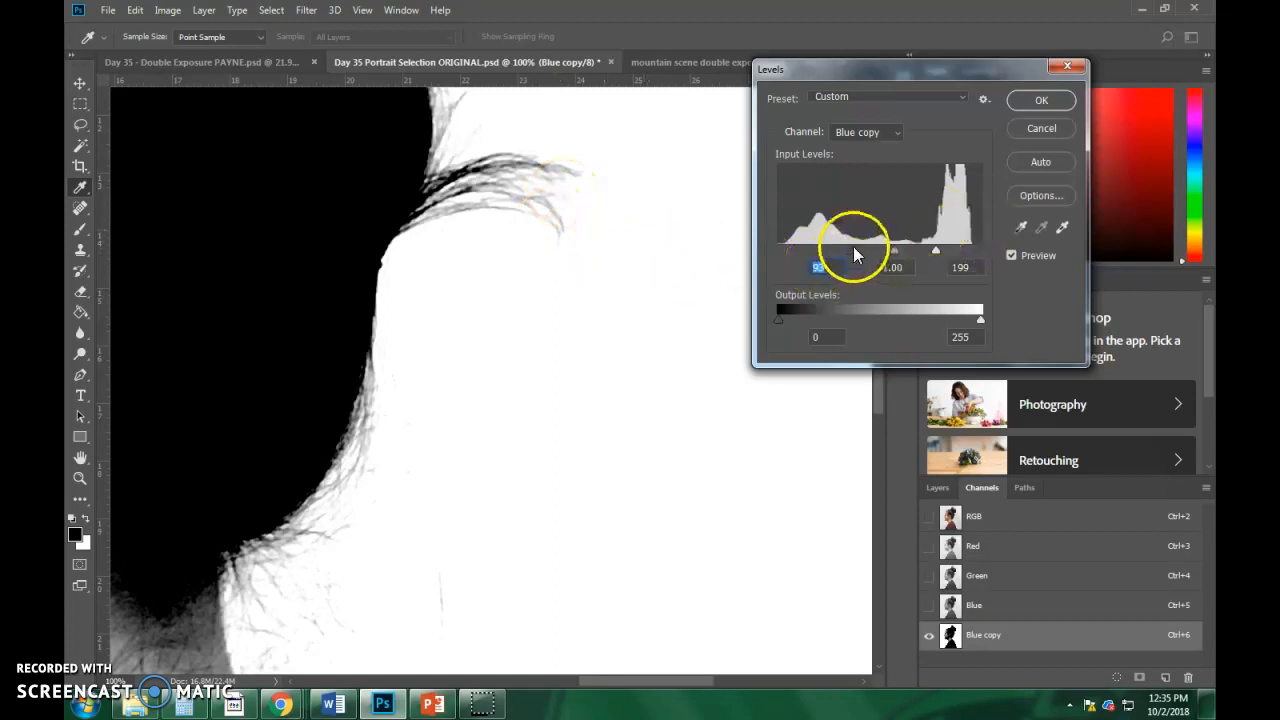
{"action": "key", "text": "ctrl+0"}
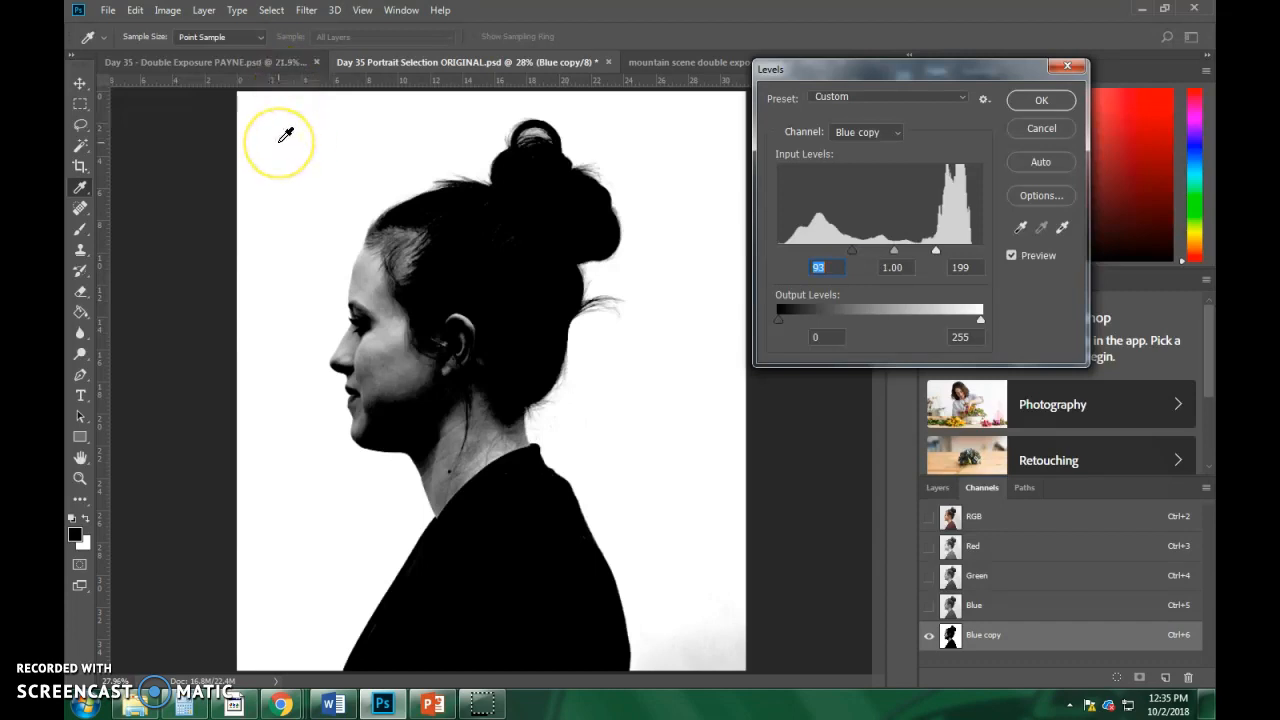
Try highlight input levels of 255 and 125 to compare their effect on the background and face.
{"action": "left_click", "coordinate": [280, 204]}
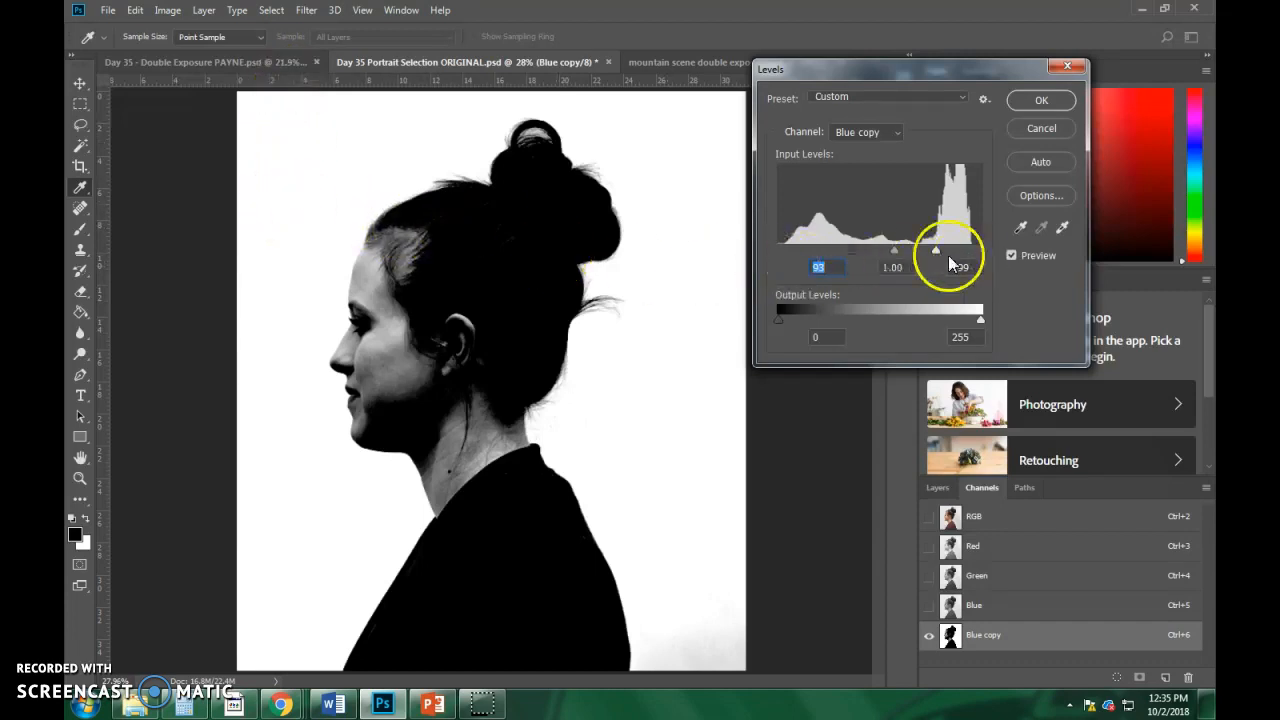
{"action": "left_click_drag", "start_coordinate": [936, 253], "coordinate": [988, 251]}
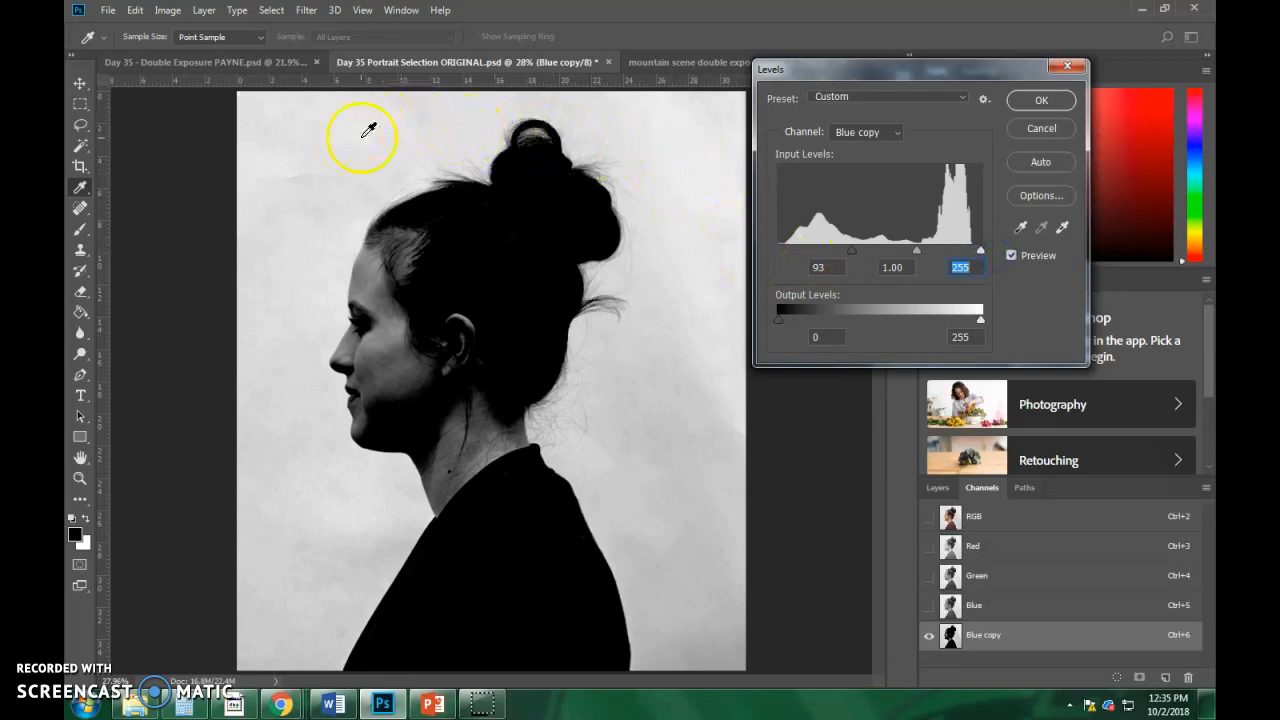
{"action": "left_click_drag", "start_coordinate": [981, 248], "coordinate": [877, 254]}
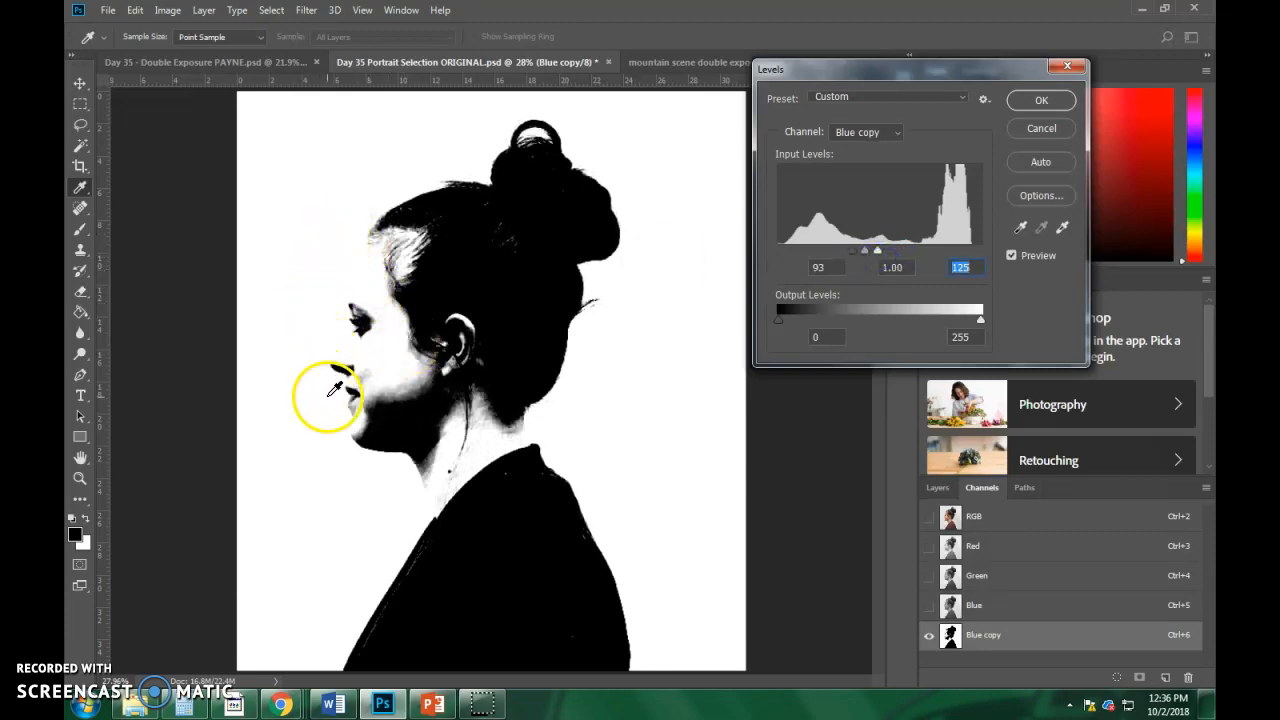
Set the Levels shadow input to 126 and highlight input to 205, and apply them to the Blue copy channel.
{"action": "left_click_drag", "start_coordinate": [877, 250], "coordinate": [940, 252]}
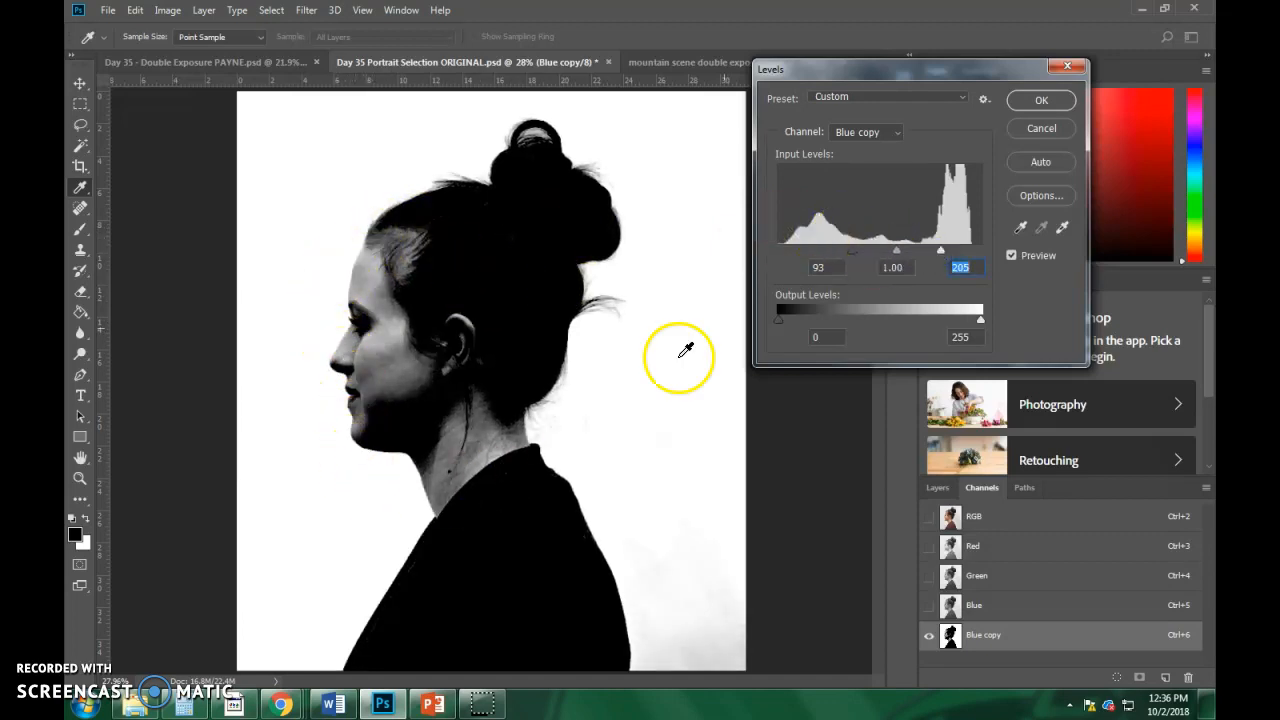
{"action": "left_click_drag", "start_coordinate": [846, 262], "coordinate": [878, 251]}
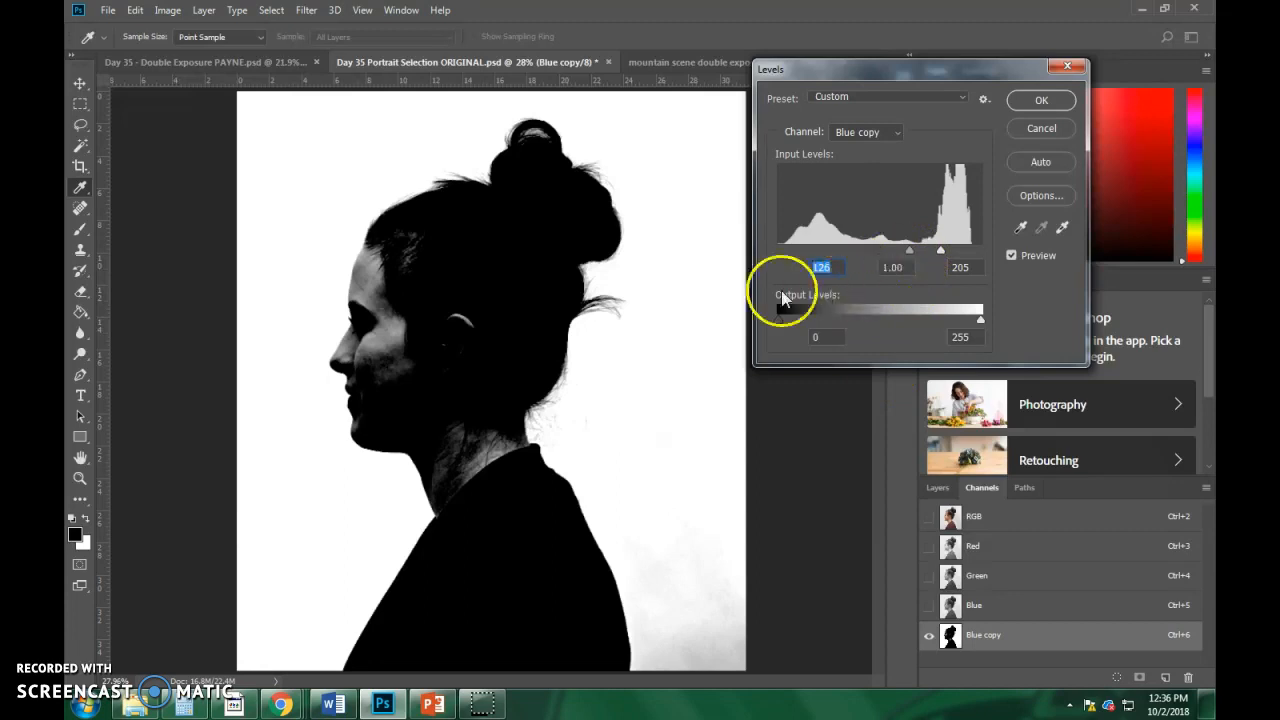
{"action": "mouse_move", "coordinate": [880, 250]}
{"action": "left_mouse_down"}
{"action": "mouse_move", "coordinate": [919, 251]}
{"action": "mouse_move", "coordinate": [894, 254]}
{"action": "left_mouse_up"}
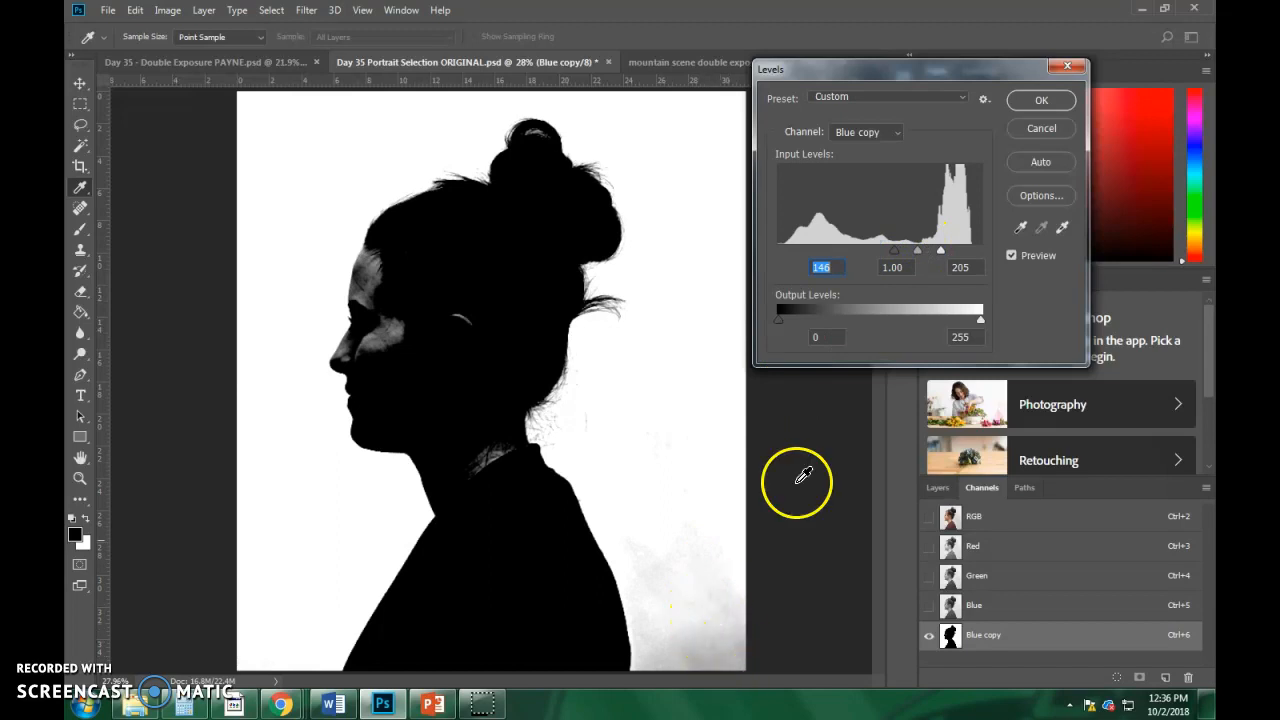
{"action": "left_click_drag", "start_coordinate": [899, 251], "coordinate": [877, 250]}
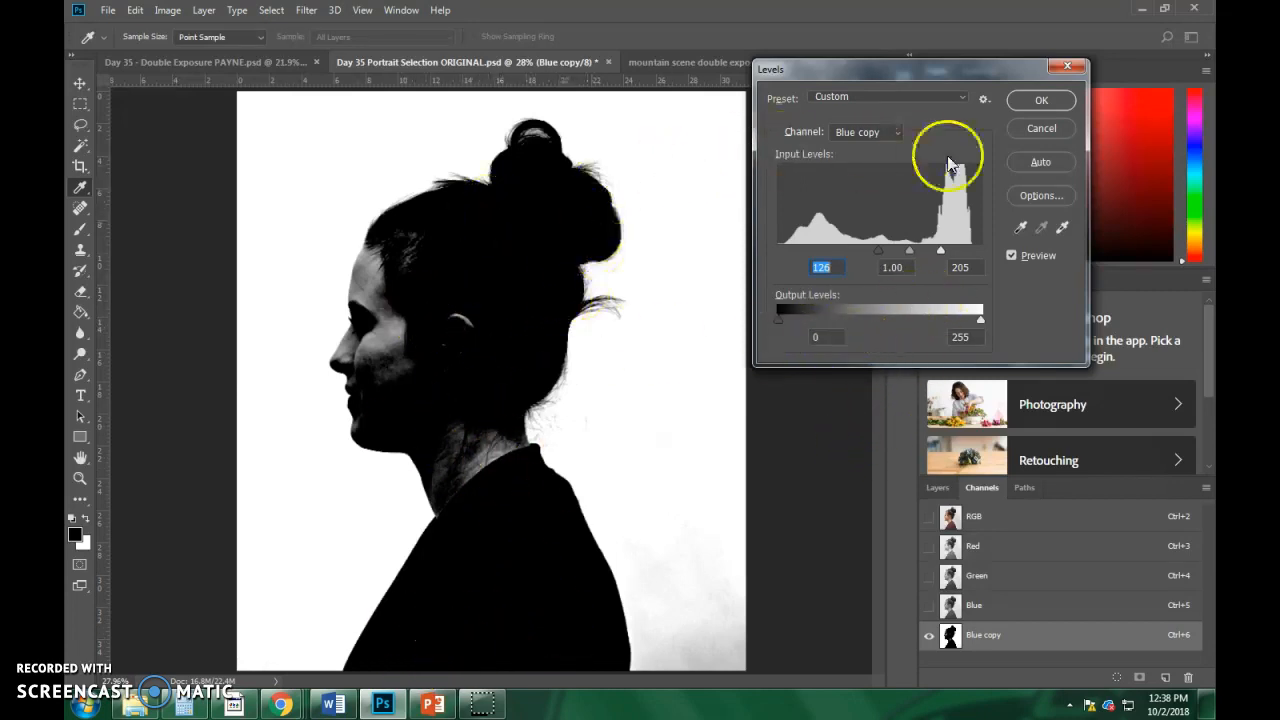
{"action": "left_click", "coordinate": [1020, 102]}
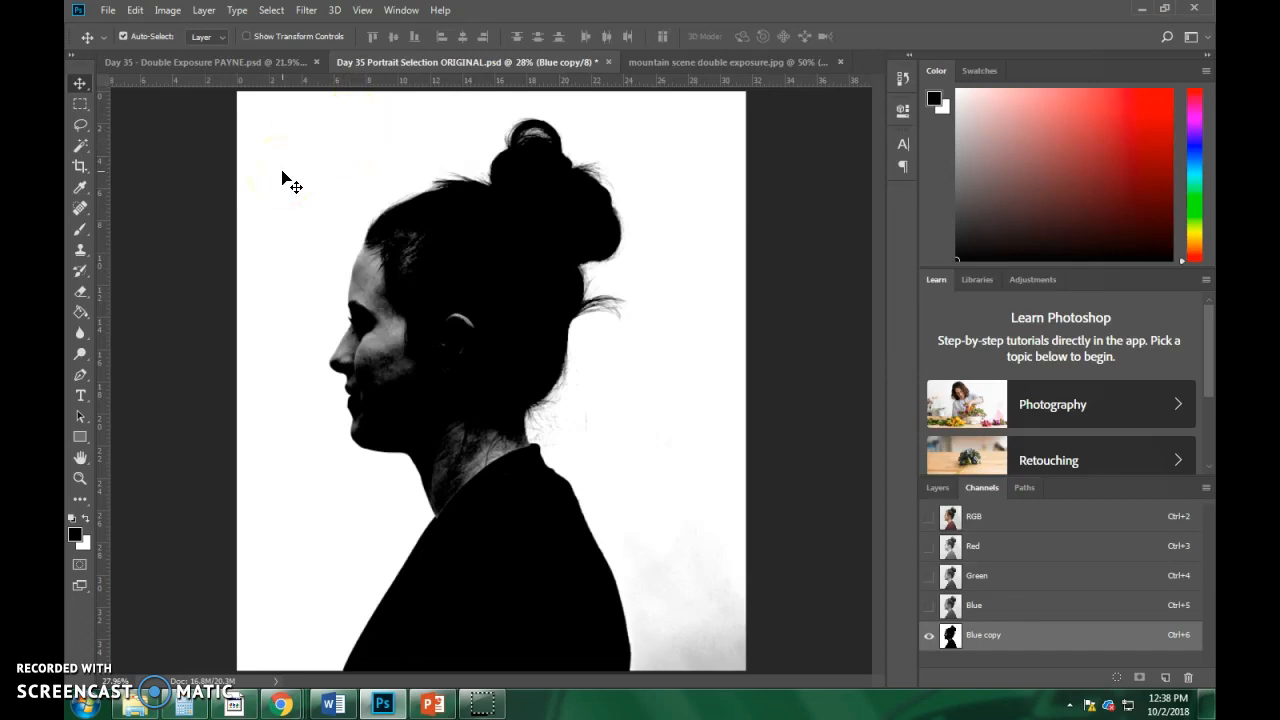
Ready the Brush with white as the foreground color, select Layer 0, and target the Blue copy channel for painting.
{"action": "key", "text": "b"}
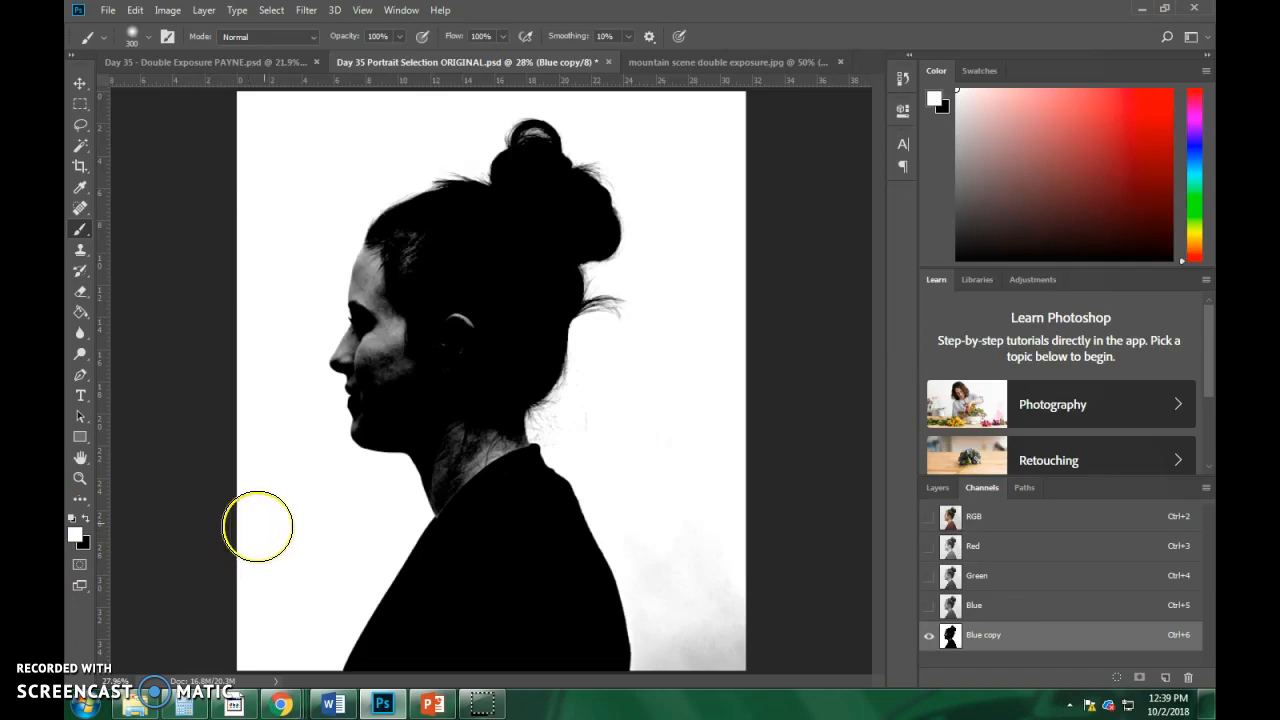
{"action": "left_click", "coordinate": [648, 590]}
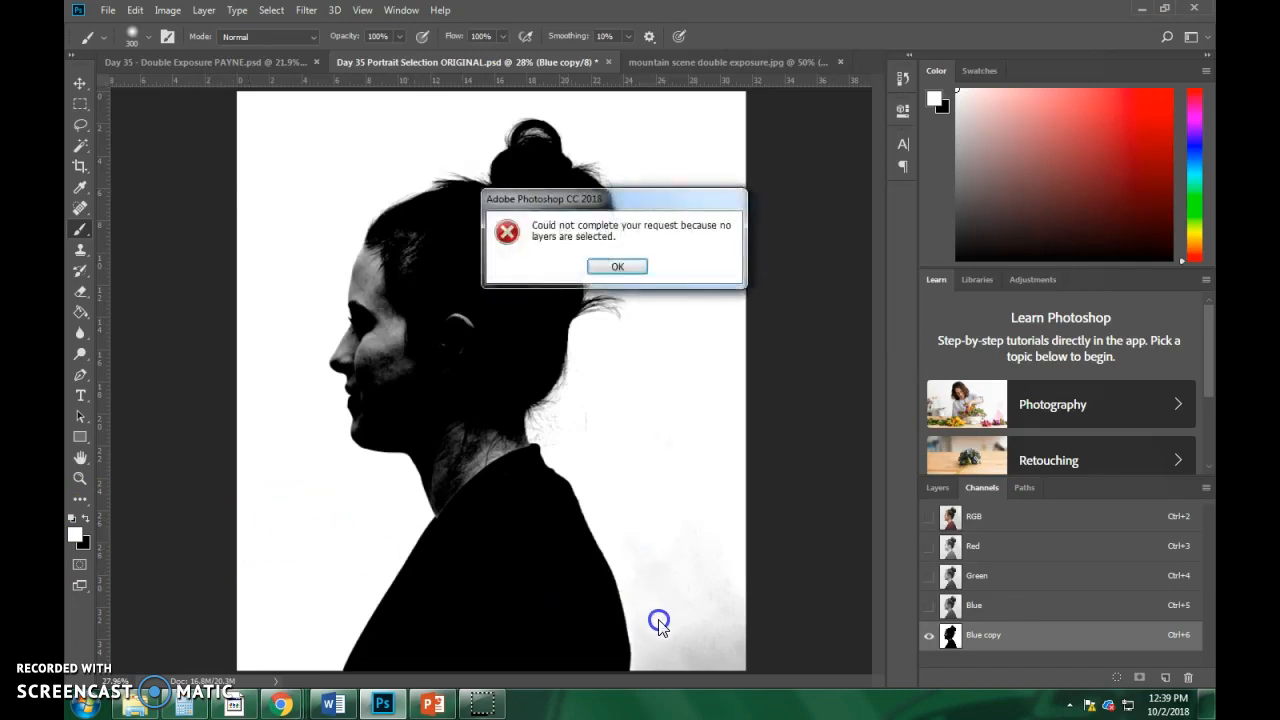
{"action": "left_click", "coordinate": [613, 265]}
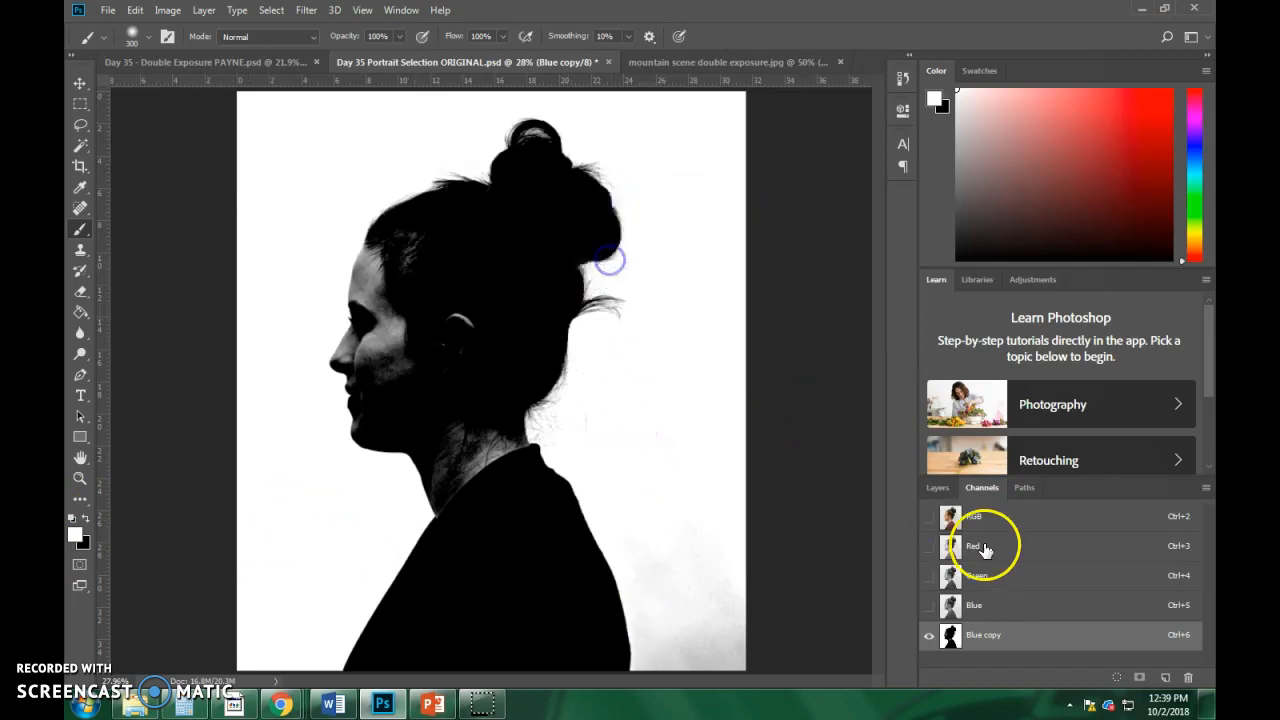
{"action": "left_click", "coordinate": [935, 487]}
{"action": "left_click", "coordinate": [995, 590]}
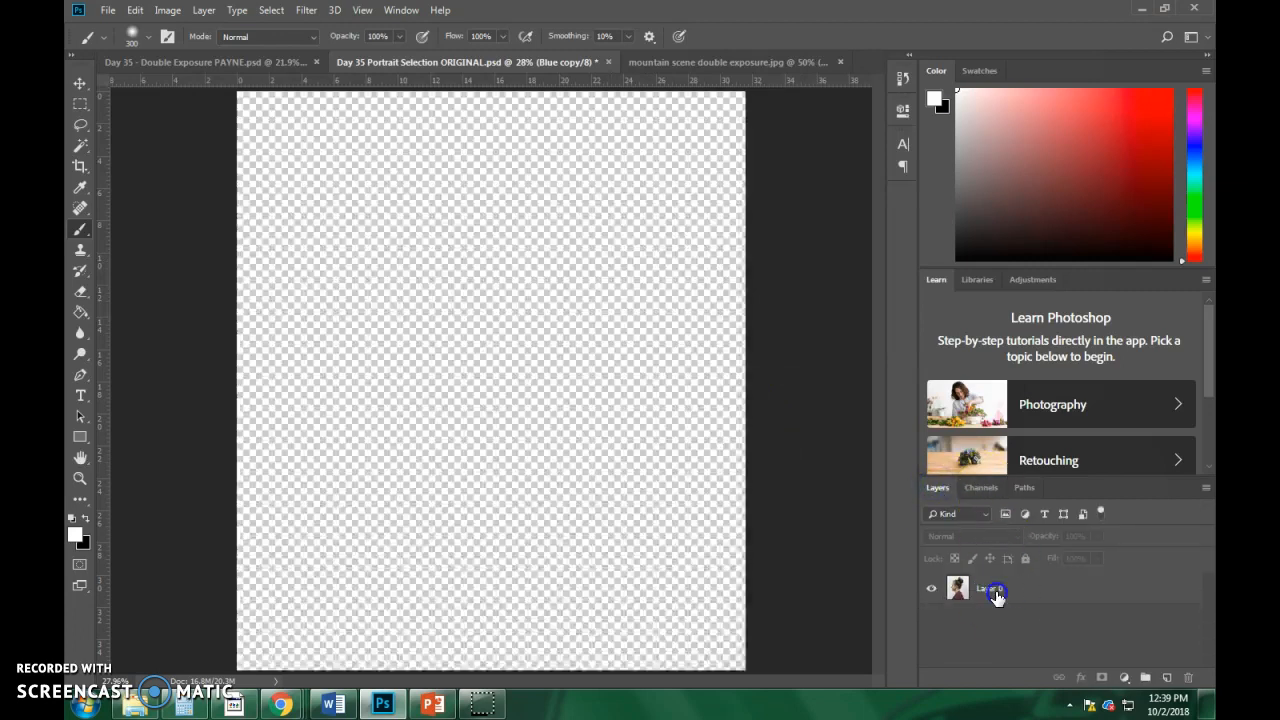
{"action": "left_click", "coordinate": [984, 487]}
{"action": "left_click", "coordinate": [990, 634]}
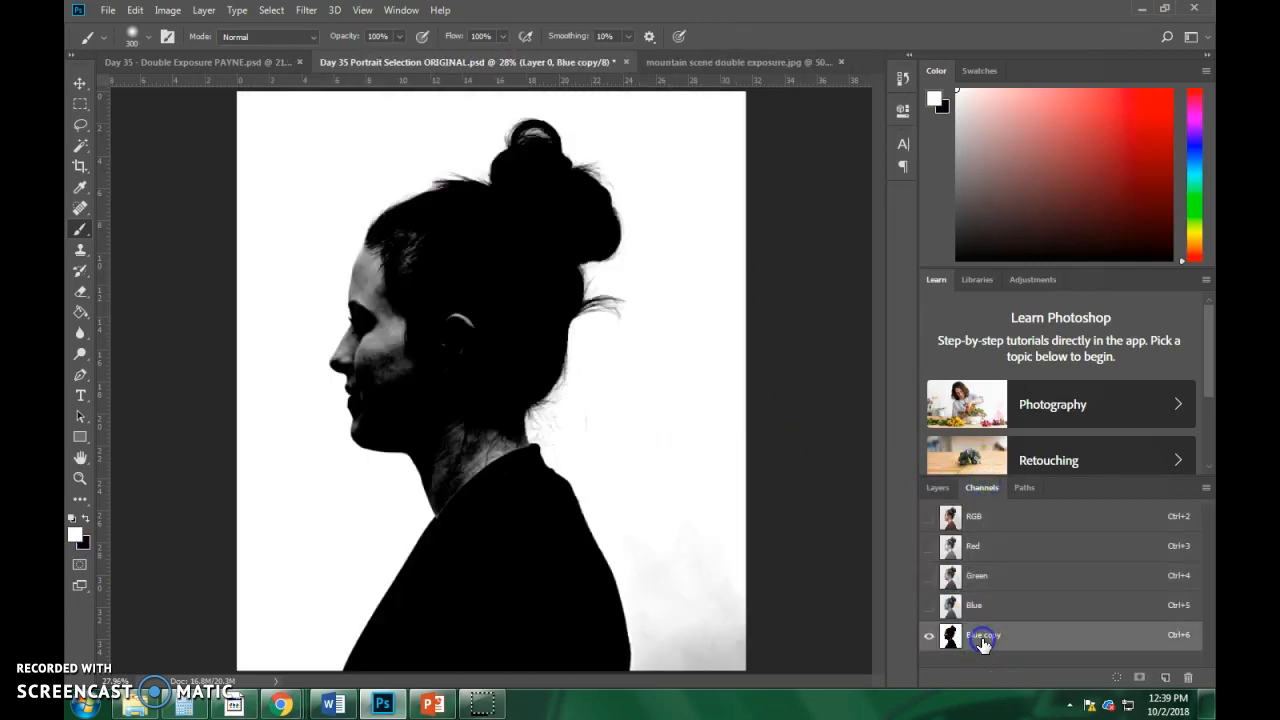
Paint white over the gray background patches beside the shoulder and behind the head on the Blue copy channel.
{"action": "mouse_move", "coordinate": [691, 600]}
{"action": "left_mouse_down"}
{"action": "mouse_move", "coordinate": [707, 671]}
{"action": "mouse_move", "coordinate": [729, 567]}
{"action": "mouse_move", "coordinate": [742, 663]}
{"action": "mouse_move", "coordinate": [718, 677]}
{"action": "mouse_move", "coordinate": [663, 664]}
{"action": "mouse_move", "coordinate": [660, 643]}
{"action": "mouse_move", "coordinate": [690, 644]}
{"action": "mouse_move", "coordinate": [662, 627]}
{"action": "mouse_move", "coordinate": [662, 670]}
{"action": "mouse_move", "coordinate": [628, 632]}
{"action": "mouse_move", "coordinate": [644, 628]}
{"action": "mouse_move", "coordinate": [621, 625]}
{"action": "mouse_move", "coordinate": [666, 630]}
{"action": "mouse_move", "coordinate": [740, 574]}
{"action": "left_mouse_up"}
{"action": "key", "text": "ctrl+z"}
{"action": "key", "text": "ctrl+z"}
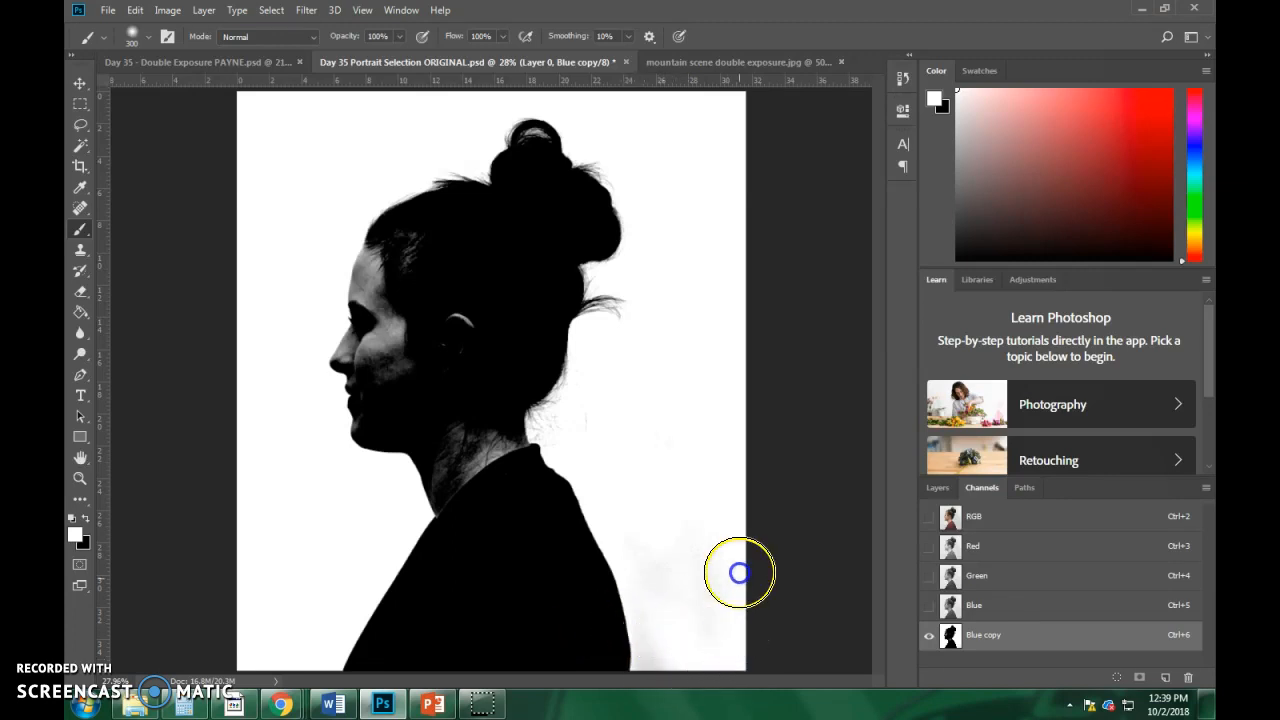
{"action": "left_click_drag", "start_coordinate": [686, 403], "coordinate": [740, 180]}
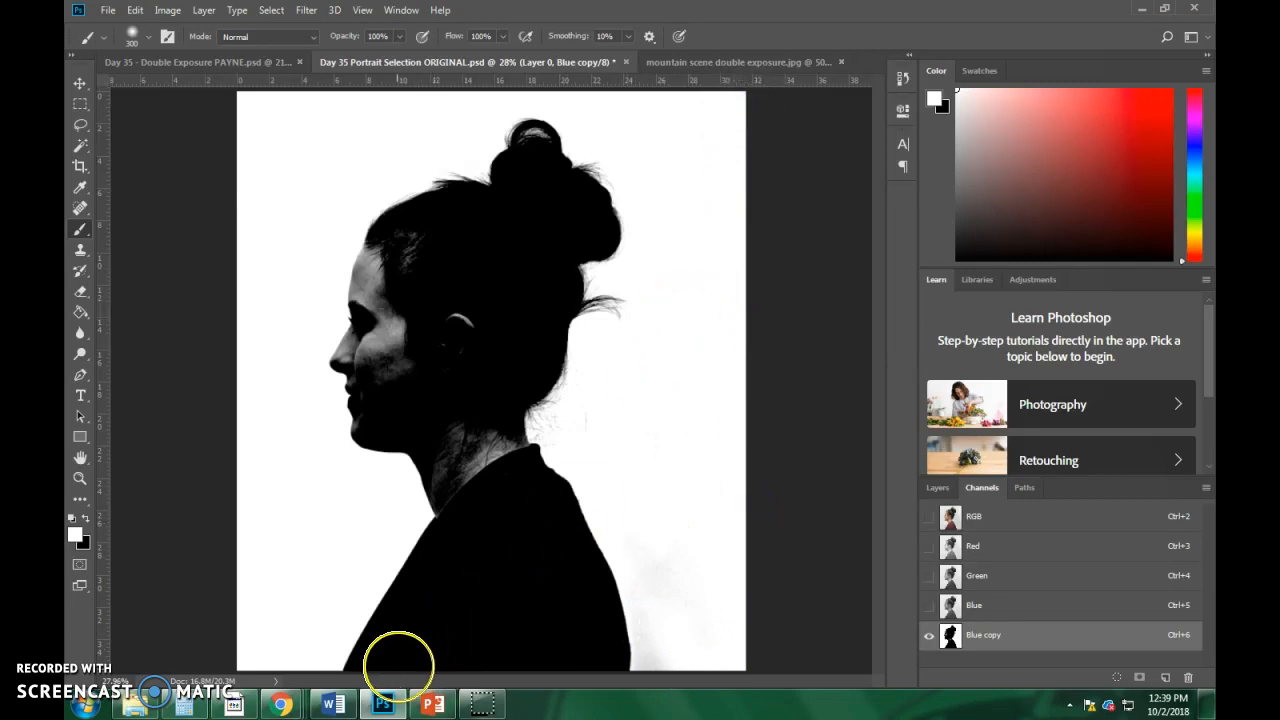
Switch to Netop Vision Pro and take remote control of the student screen showing a short-haired silhouette with a patchy shirt, maximizing its window.
{"action": "left_click", "coordinate": [251, 707]}
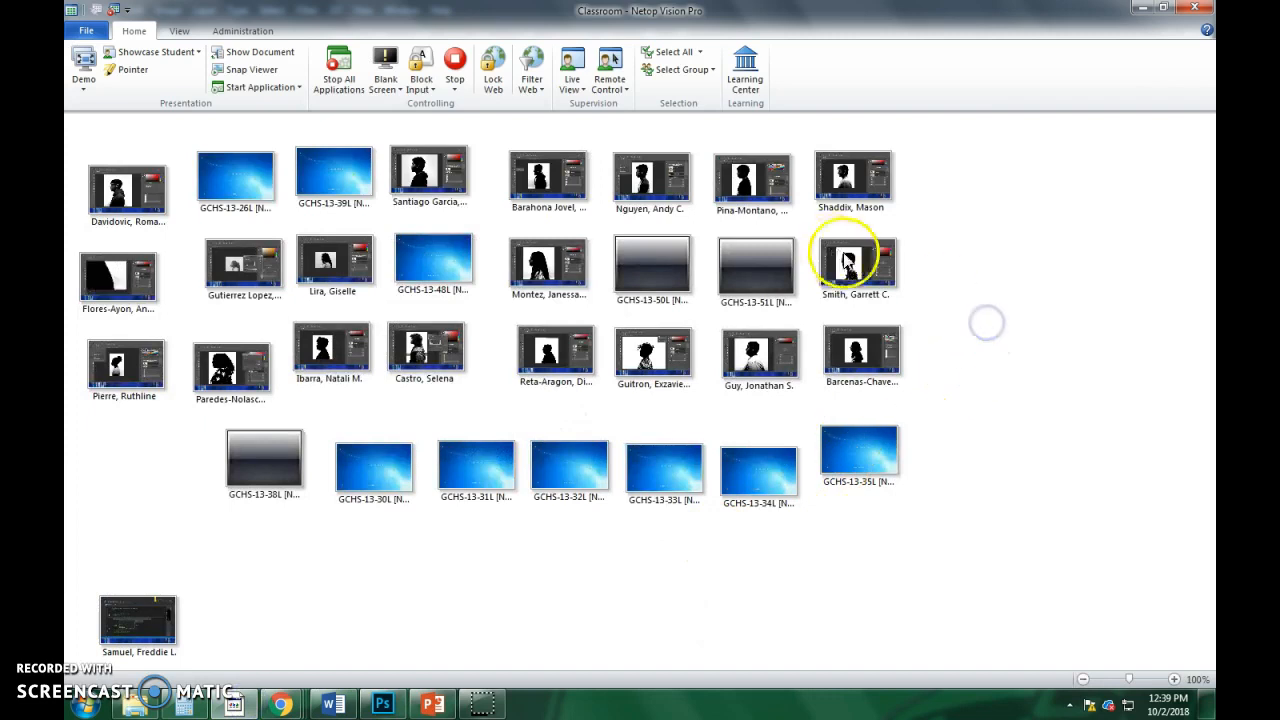
{"action": "double_click", "coordinate": [847, 254]}
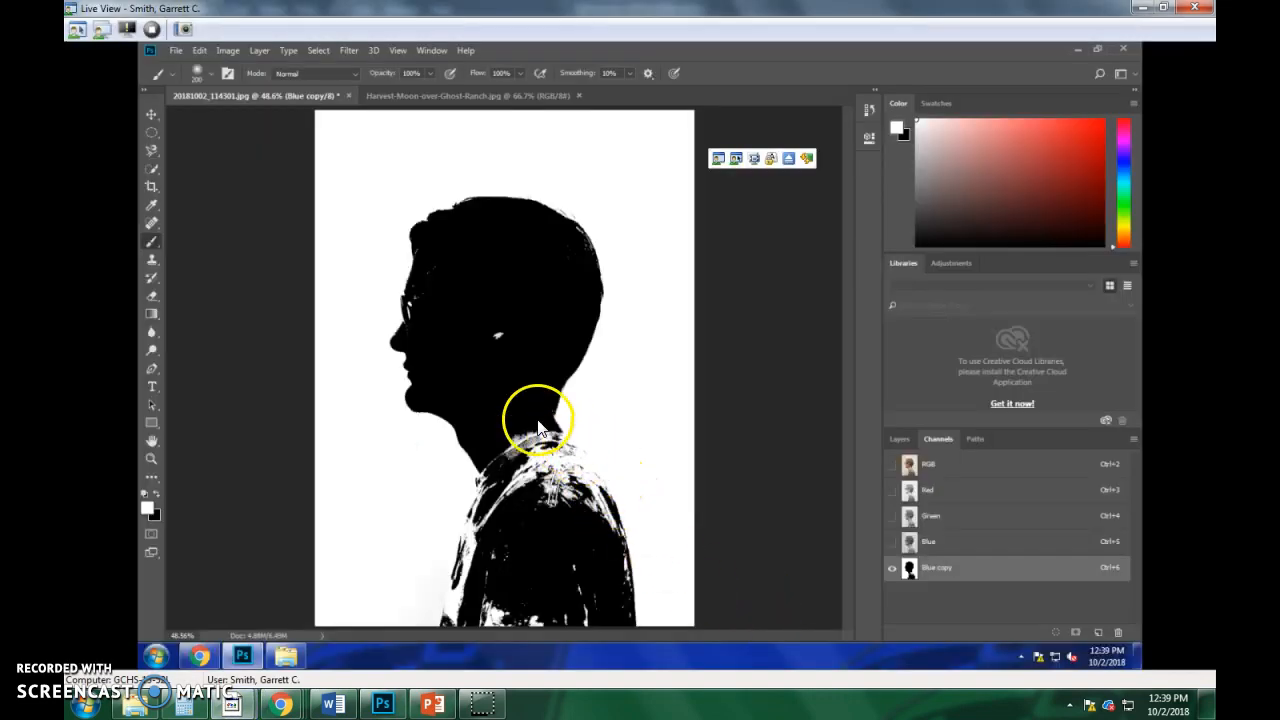
{"action": "left_click", "coordinate": [538, 423]}
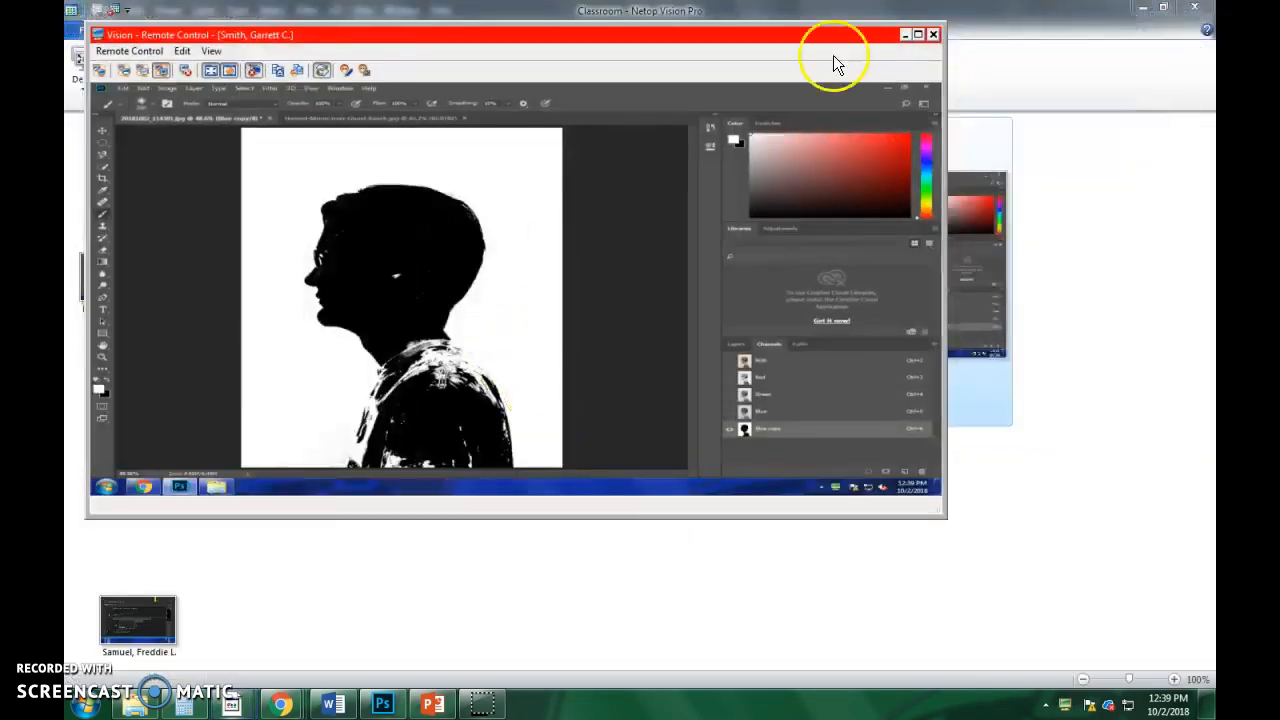
{"action": "left_click", "coordinate": [918, 35]}
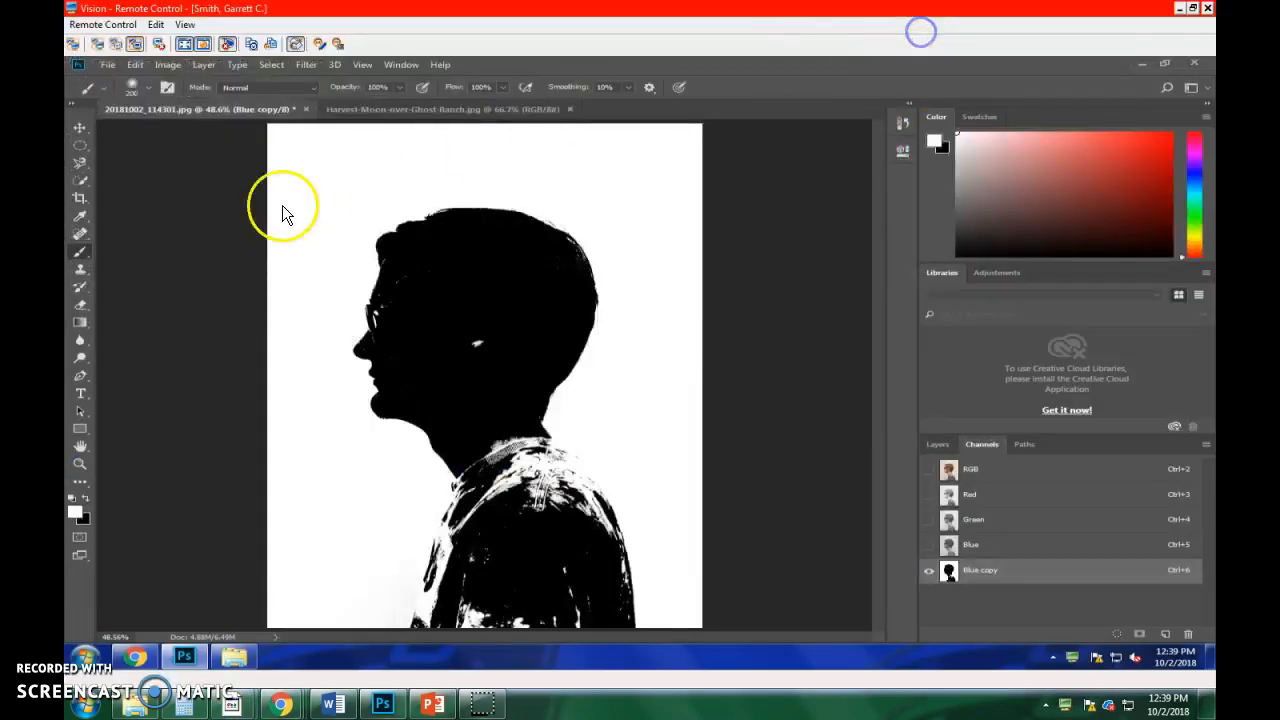
Outline the patchy back shoulder of the student's silhouette with the Lasso tool.
{"action": "left_click", "coordinate": [77, 181]}
{"action": "mouse_move", "coordinate": [80, 162]}
{"action": "left_mouse_down"}
{"action": "mouse_move", "coordinate": [137, 177]}
{"action": "mouse_move", "coordinate": [144, 162]}
{"action": "left_mouse_up"}
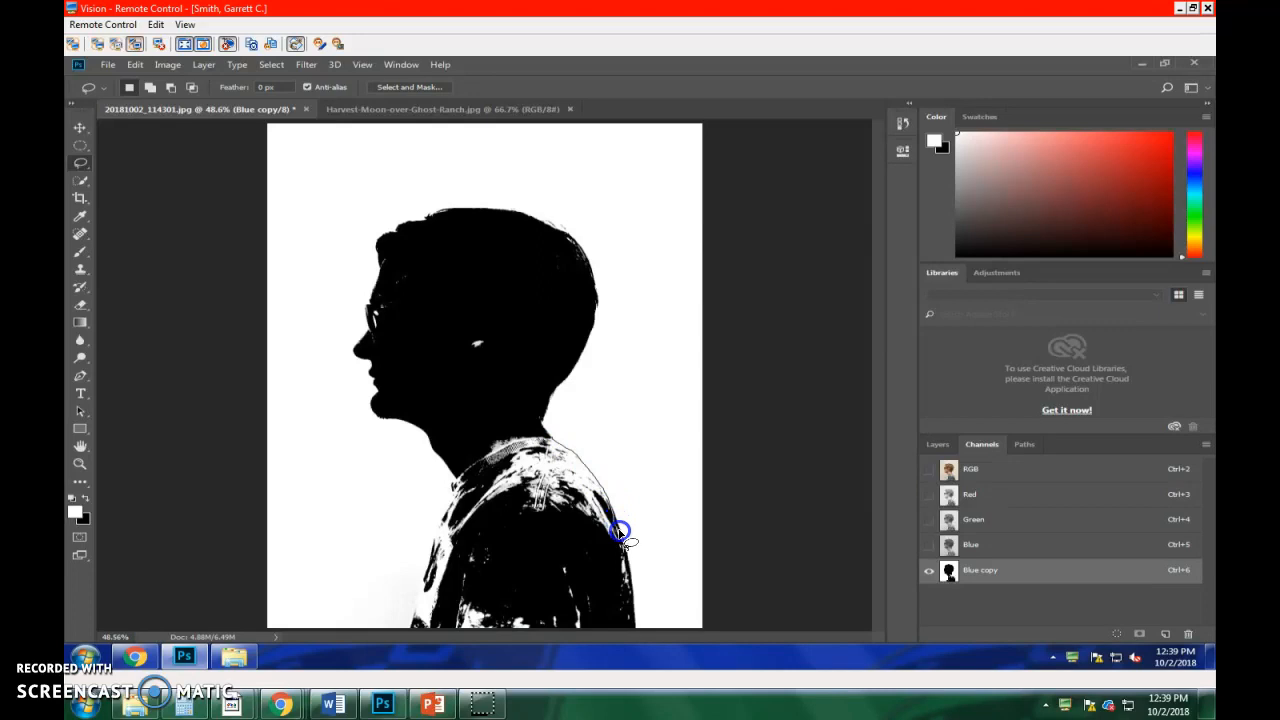
{"action": "mouse_move", "coordinate": [622, 565]}
{"action": "left_mouse_down"}
{"action": "mouse_move", "coordinate": [551, 485]}
{"action": "mouse_move", "coordinate": [555, 445]}
{"action": "left_mouse_up"}
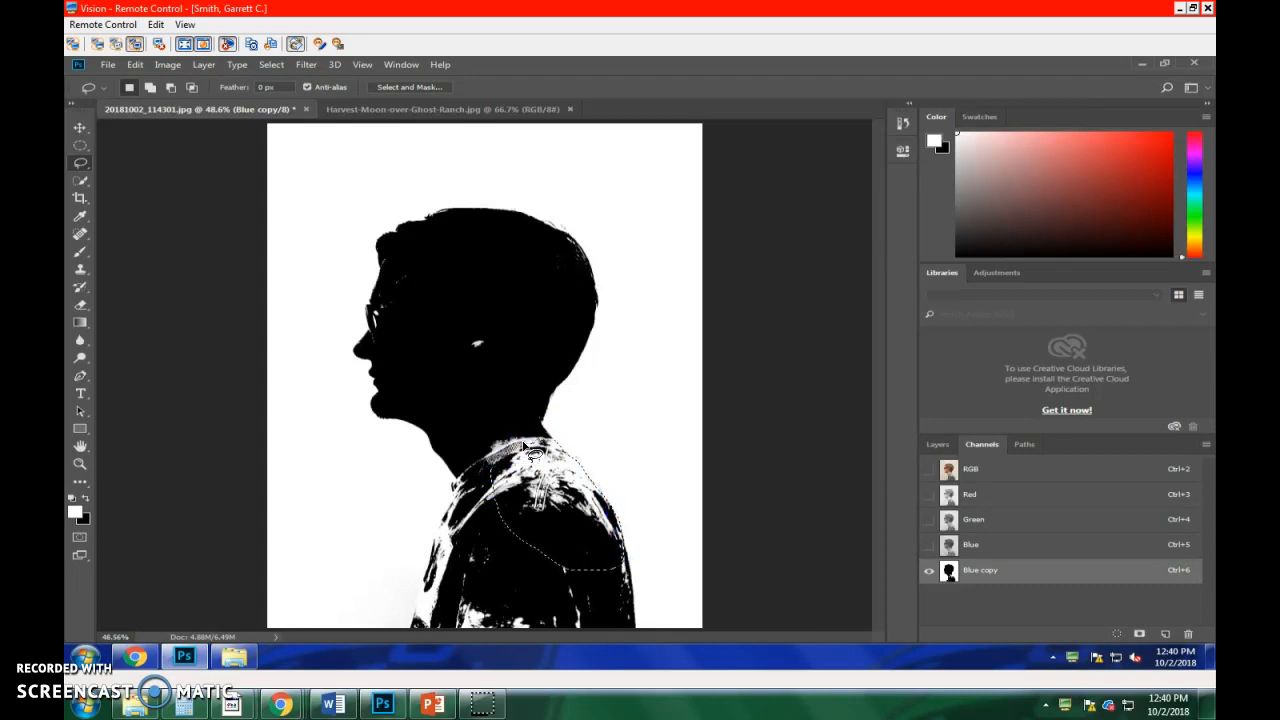
Try painting white around the shoulder, neck and lower sleeve with the shoulder selection inverted to protect the outlined area.
{"action": "key", "text": "b"}
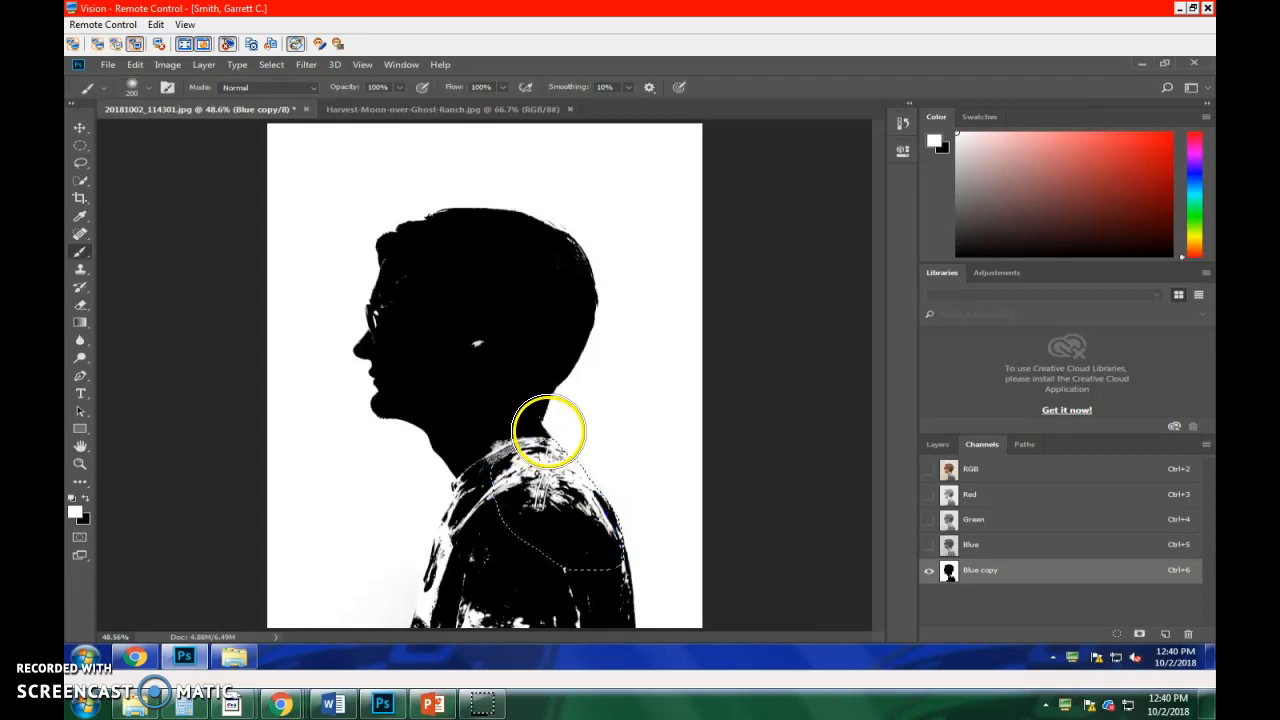
{"action": "left_click", "coordinate": [571, 414]}
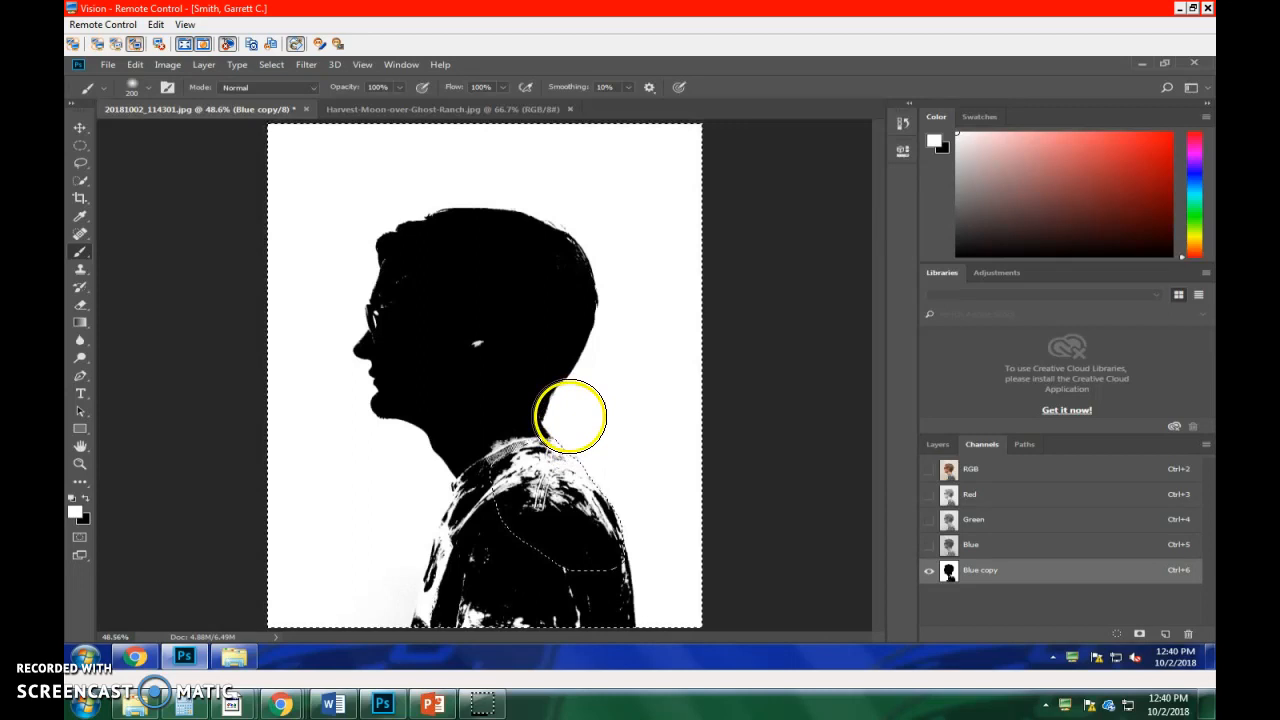
{"action": "left_click", "coordinate": [571, 457]}
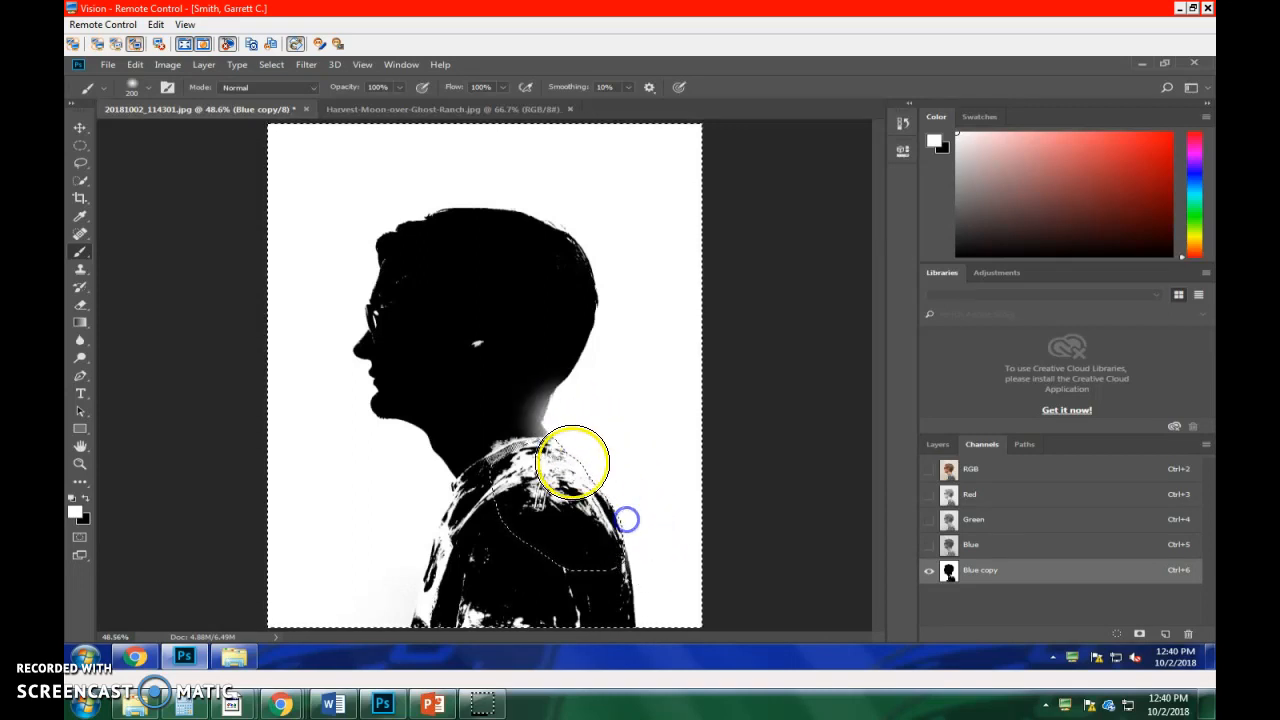
{"action": "left_click", "coordinate": [530, 412]}
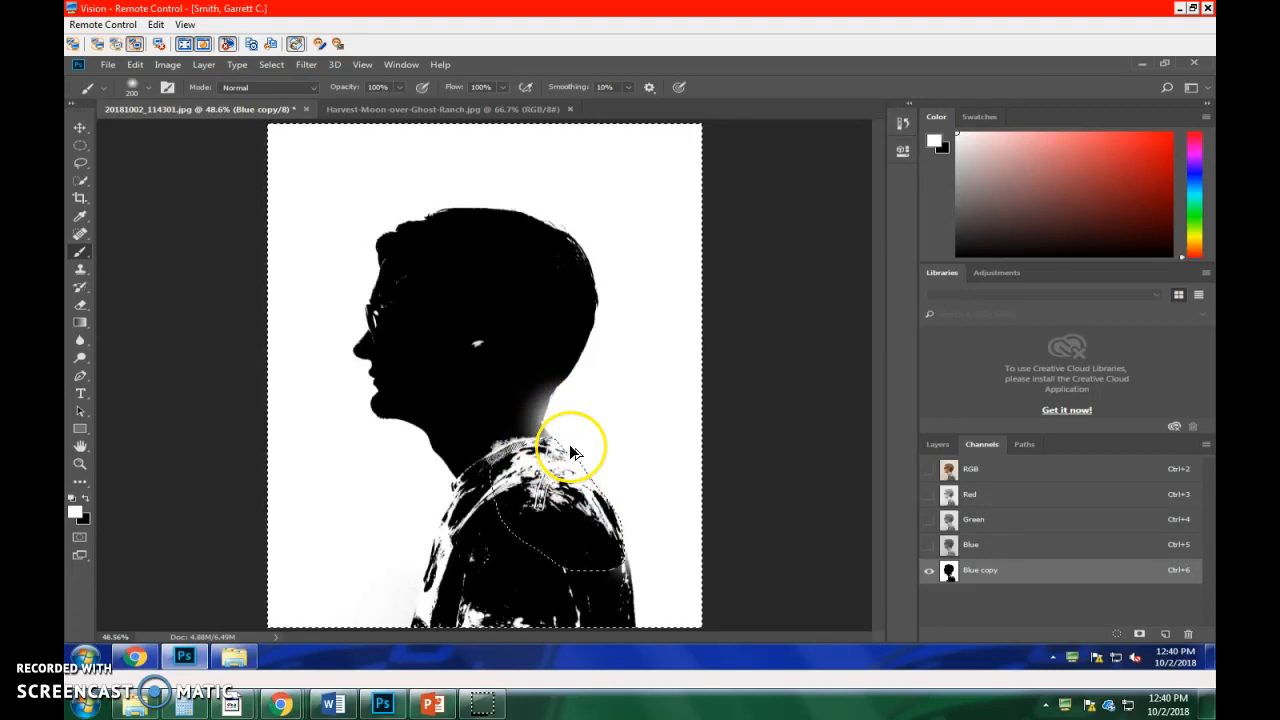
{"action": "key", "text": "ctrl+z"}
{"action": "mouse_move", "coordinate": [574, 444]}
{"action": "left_mouse_down"}
{"action": "mouse_move", "coordinate": [622, 495]}
{"action": "mouse_move", "coordinate": [644, 571]}
{"action": "mouse_move", "coordinate": [591, 440]}
{"action": "mouse_move", "coordinate": [627, 490]}
{"action": "mouse_move", "coordinate": [629, 580]}
{"action": "mouse_move", "coordinate": [622, 567]}
{"action": "mouse_move", "coordinate": [617, 587]}
{"action": "mouse_move", "coordinate": [596, 590]}
{"action": "mouse_move", "coordinate": [523, 571]}
{"action": "left_mouse_up"}
{"action": "left_click", "coordinate": [617, 588]}
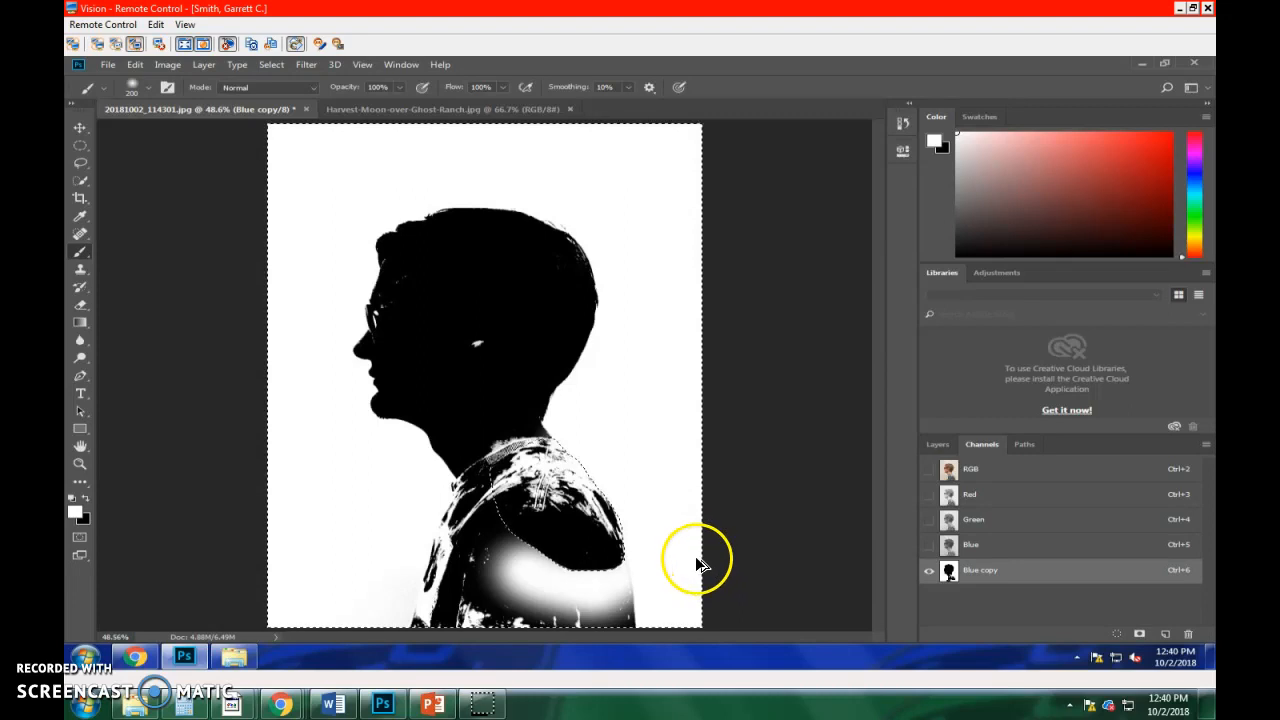
Undo the white brush strokes and the shoulder selection in the student's image.
{"action": "key", "text": "ctrl+alt+z"}
{"action": "key", "text": "ctrl+alt+z"}
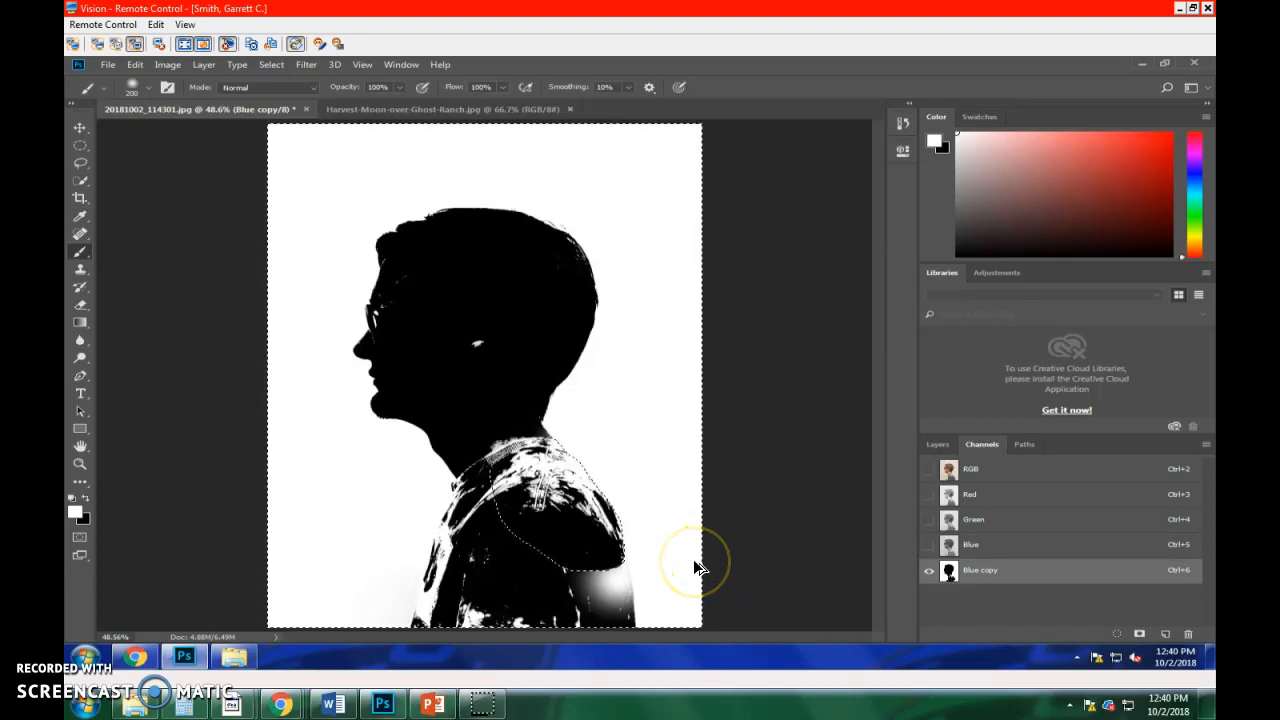
{"action": "key", "text": "ctrl+alt+z"}
{"action": "key", "text": "ctrl+alt+z"}
{"action": "key", "text": "ctrl+alt+z"}
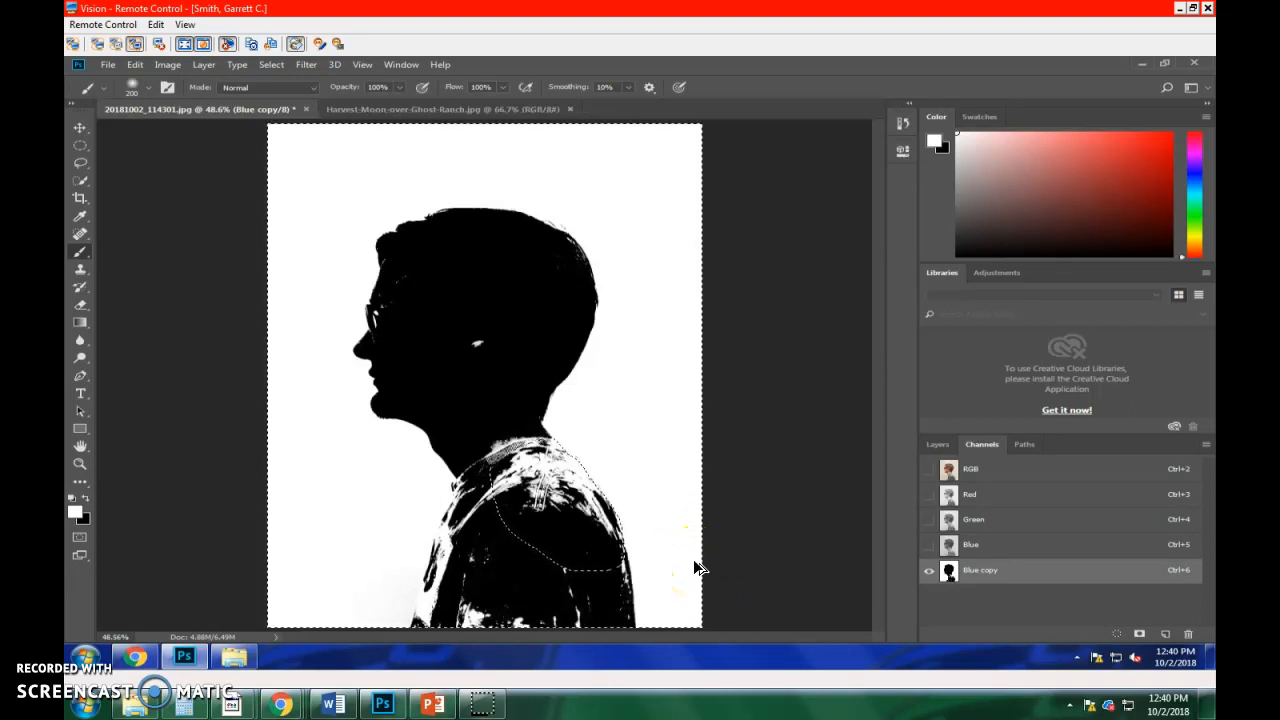
{"action": "key", "text": "ctrl+alt+z"}
{"action": "left_click", "coordinate": [663, 558]}
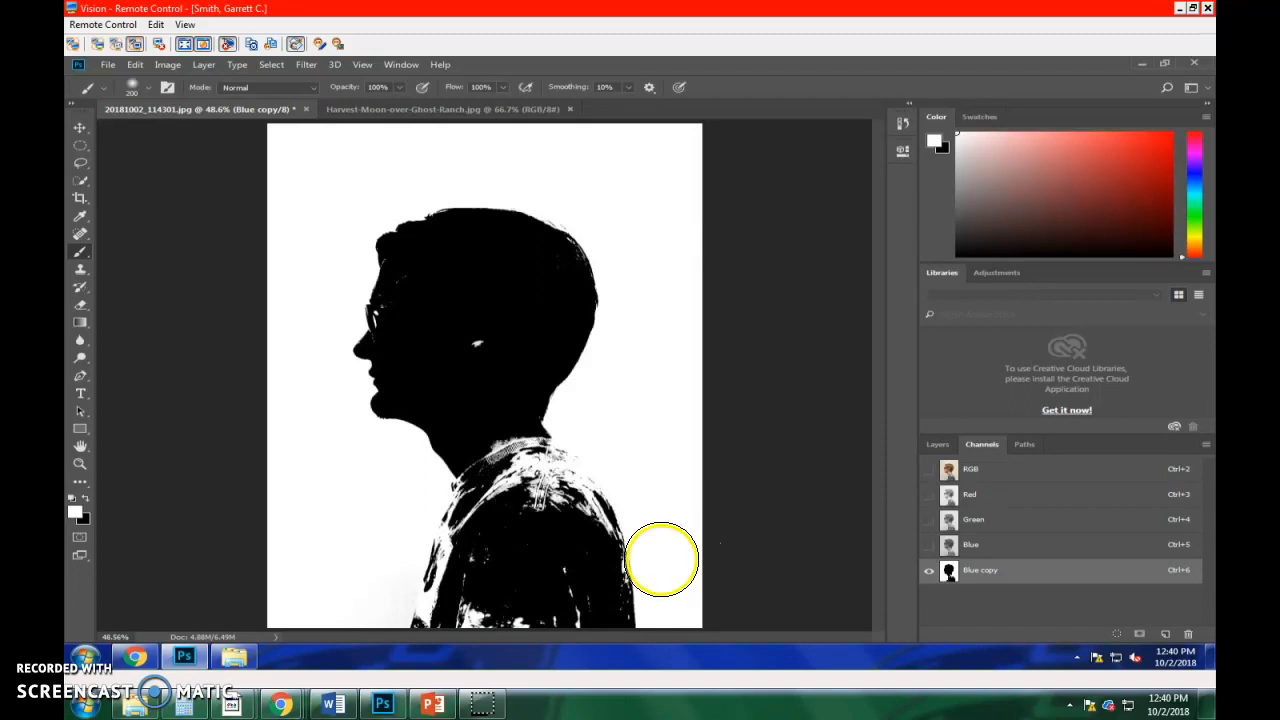
Close the remote control session and switch back to the portrait document in Photoshop.
{"action": "left_click", "coordinate": [1207, 9]}
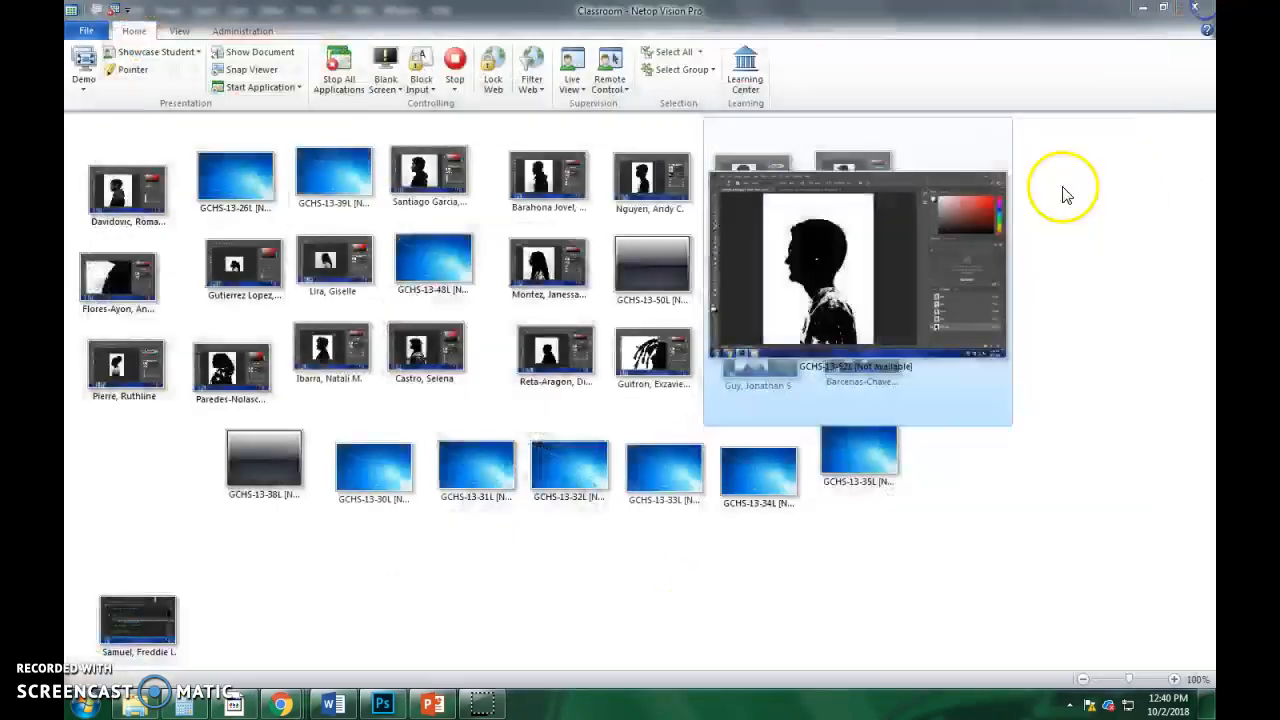
{"action": "left_click", "coordinate": [428, 705]}
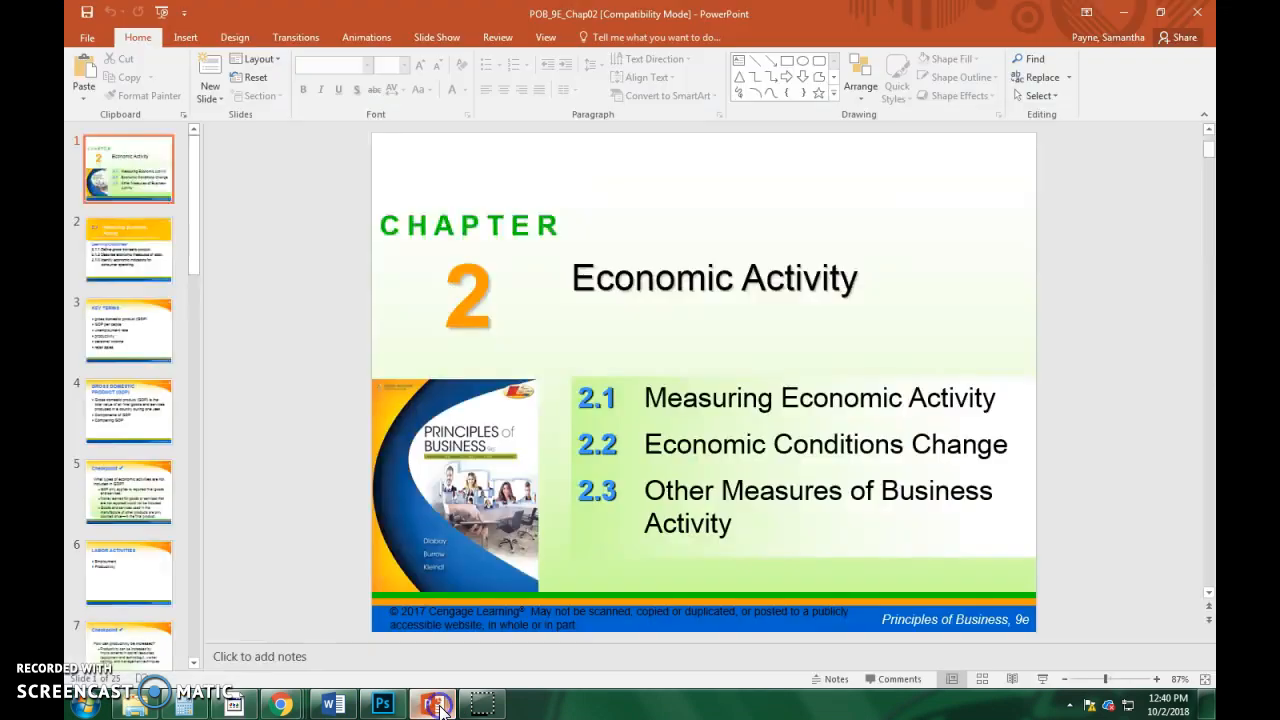
{"action": "left_click", "coordinate": [381, 705]}
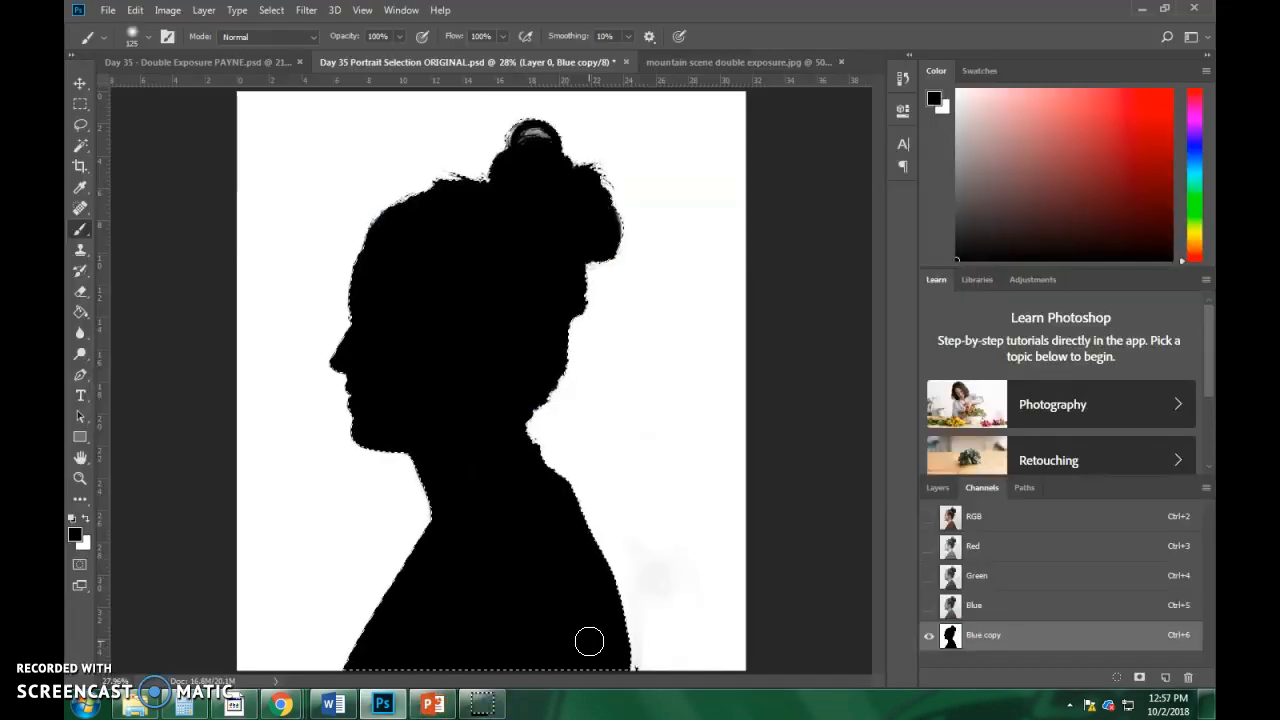
{"action": "mouse_move", "coordinate": [620, 636]}
{"action": "left_mouse_down"}
{"action": "mouse_move", "coordinate": [652, 644]}
{"action": "mouse_move", "coordinate": [664, 583]}
{"action": "mouse_move", "coordinate": [674, 203]}
{"action": "left_mouse_up"}
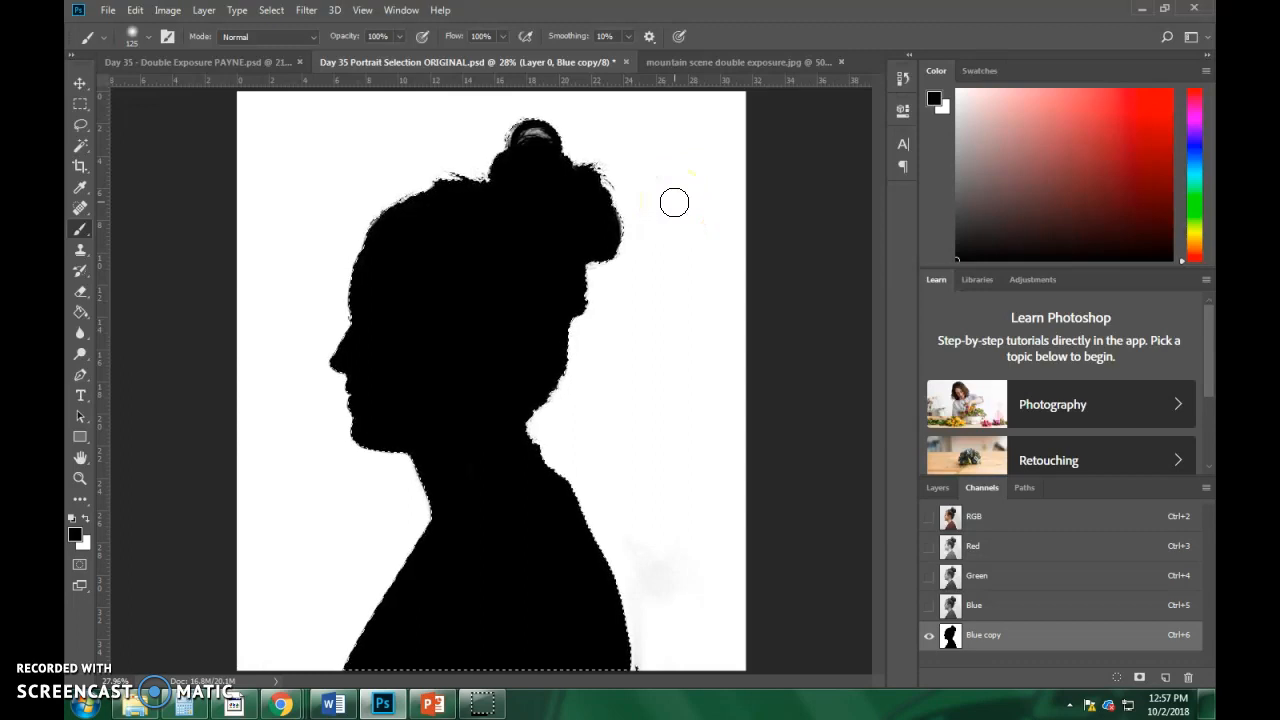
{"action": "mouse_move", "coordinate": [596, 152]}
{"action": "left_mouse_down"}
{"action": "mouse_move", "coordinate": [642, 136]}
{"action": "mouse_move", "coordinate": [546, 287]}
{"action": "mouse_move", "coordinate": [547, 427]}
{"action": "left_mouse_up"}
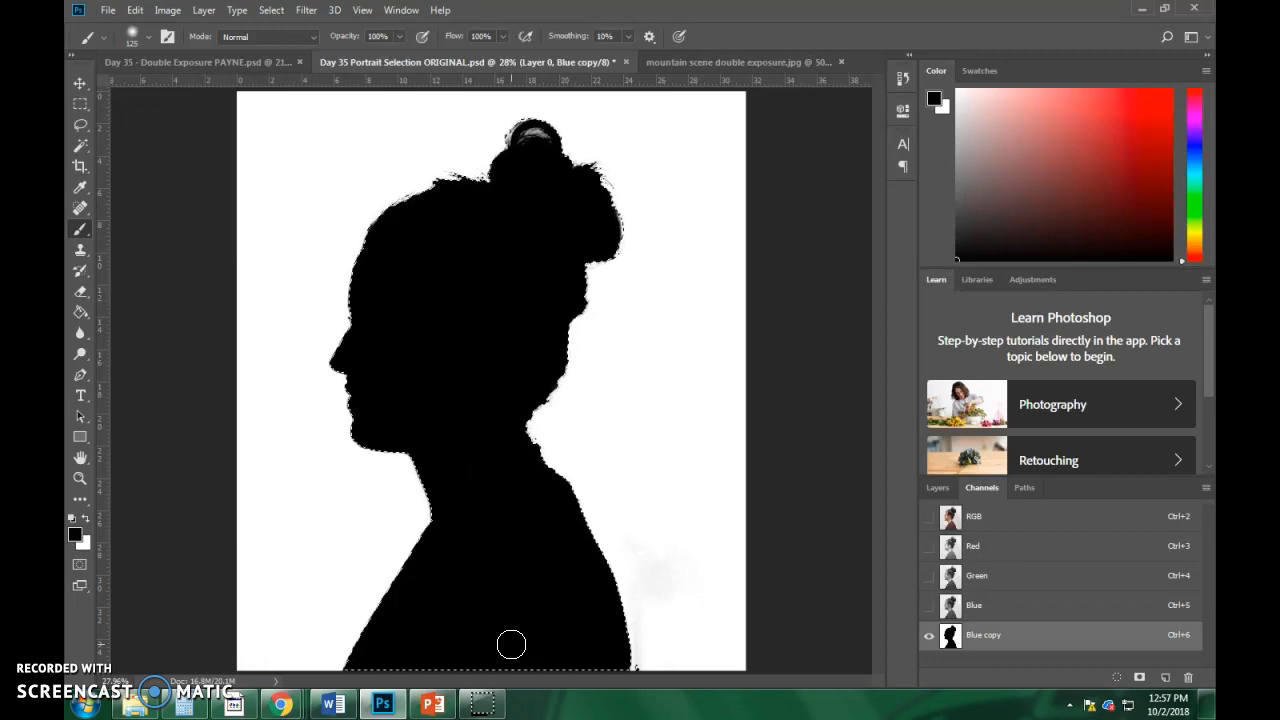
Clear the current selection, load the Blue copy channel as a selection and invert it to select the silhouette, returning to the layer list.
{"action": "key", "text": "ctrl+d"}
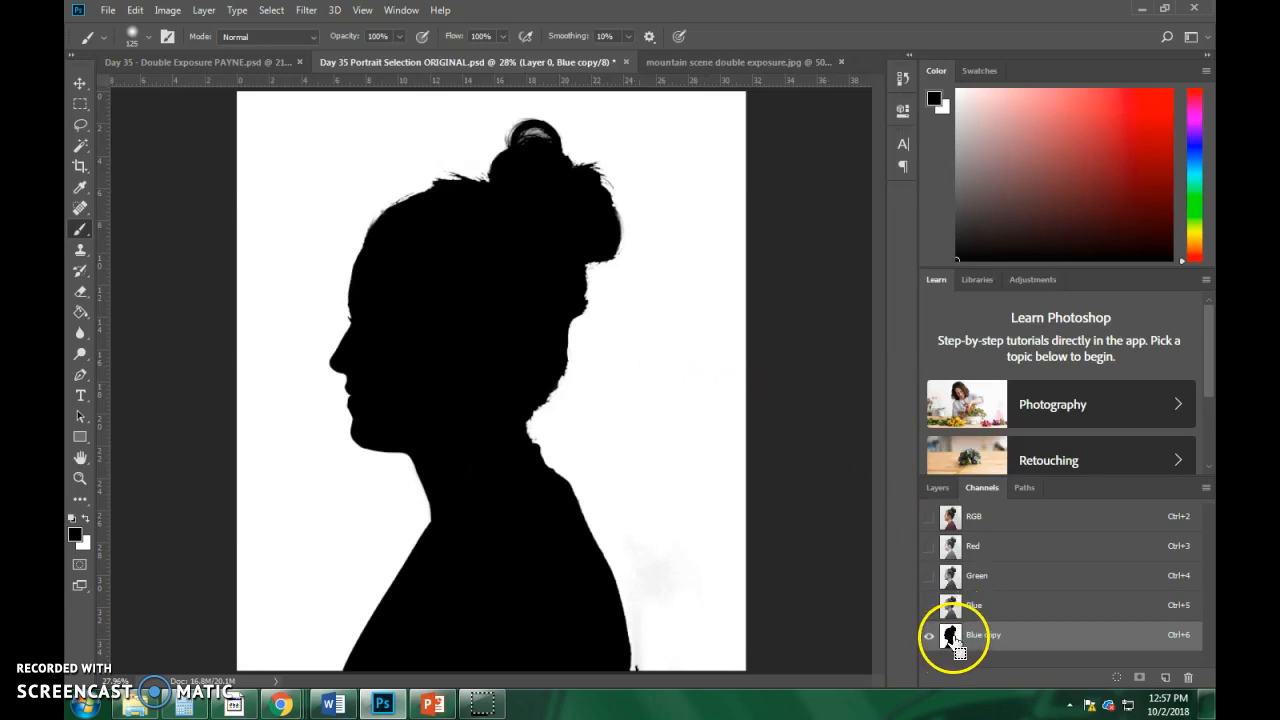
{"action": "left_click", "coordinate": [951, 637], "text": "ctrl"}
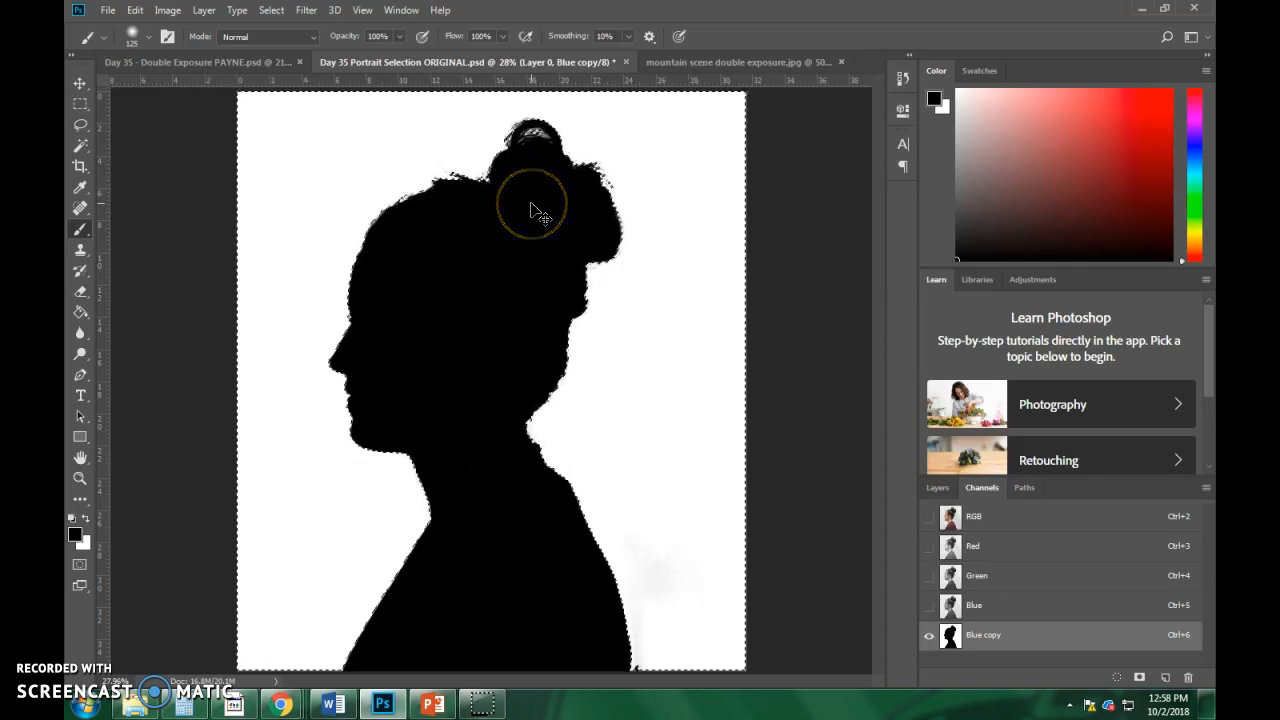
{"action": "key", "text": "ctrl+shift+i"}
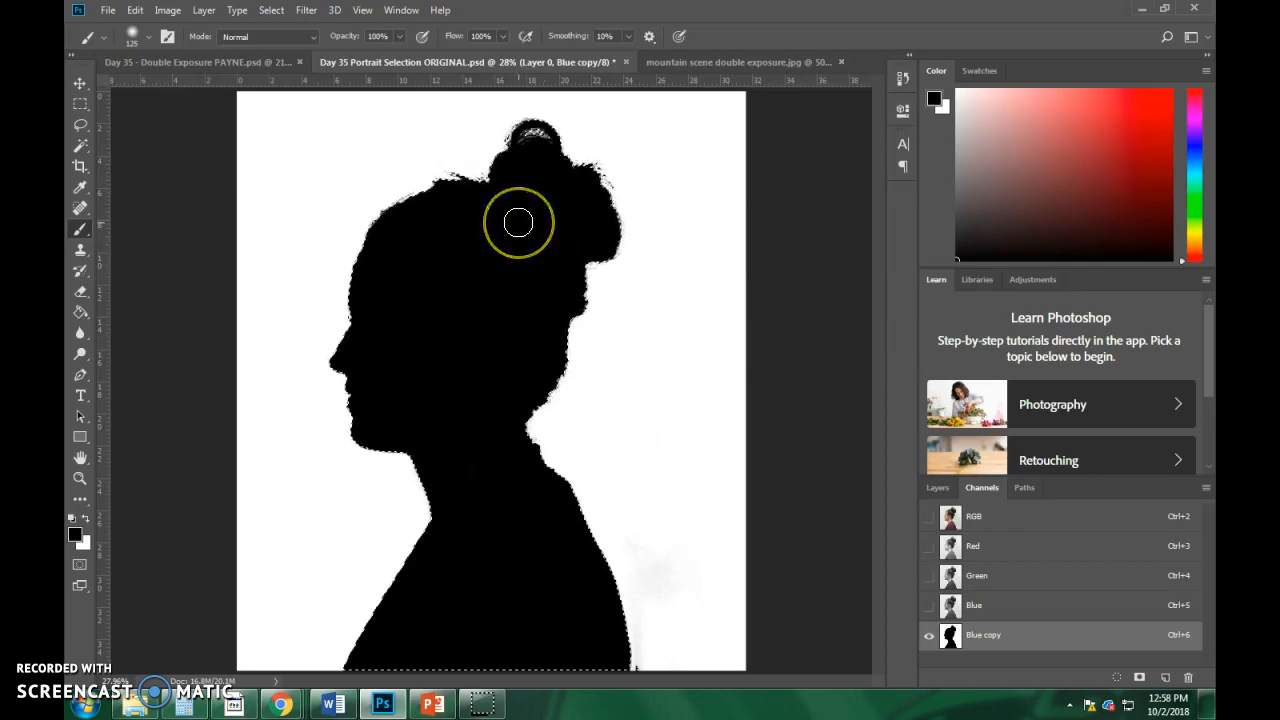
{"action": "left_click", "coordinate": [937, 488]}
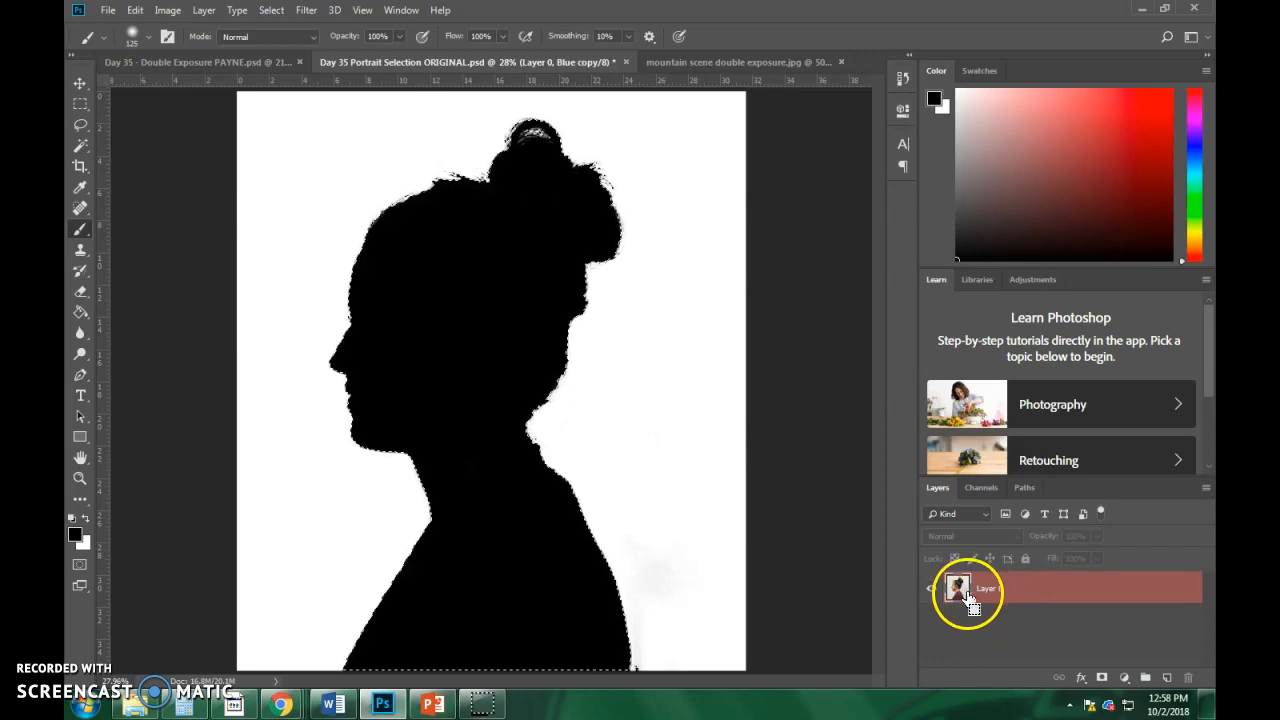
Try pasting the copied black silhouette as a new layer above the portrait layer.
{"action": "left_click", "coordinate": [975, 592]}
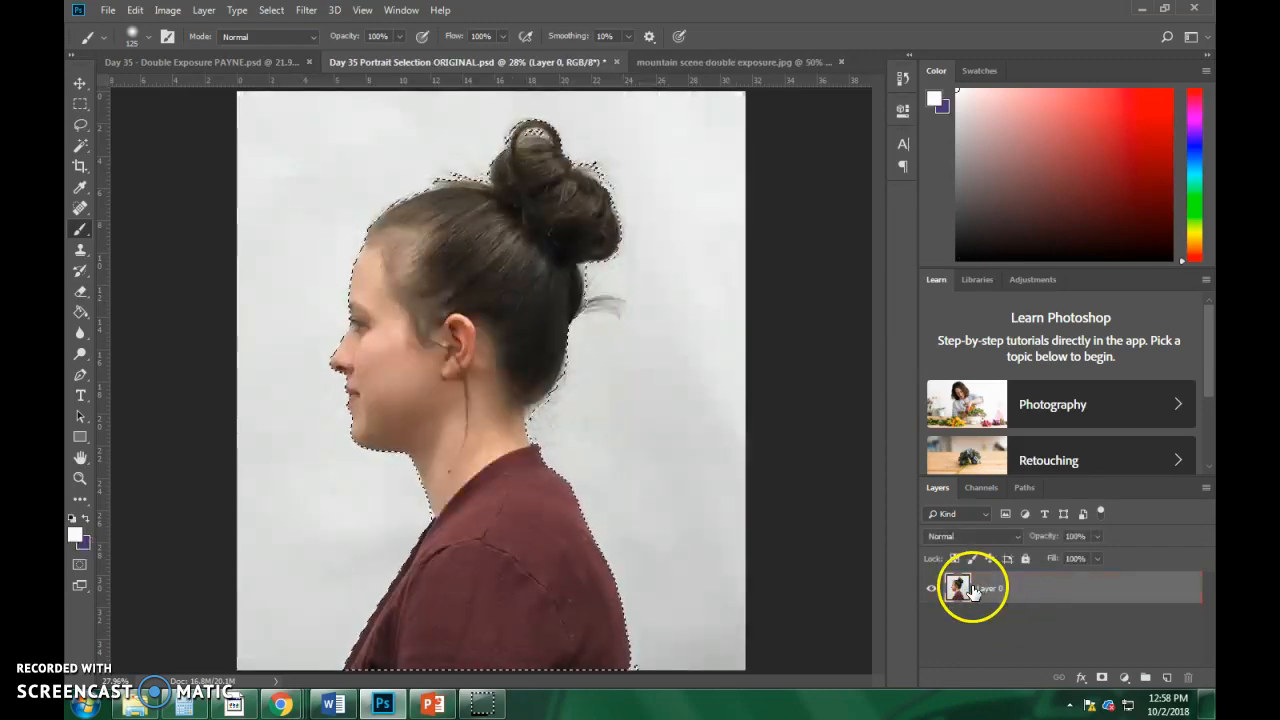
{"action": "key", "text": "ctrl+v"}
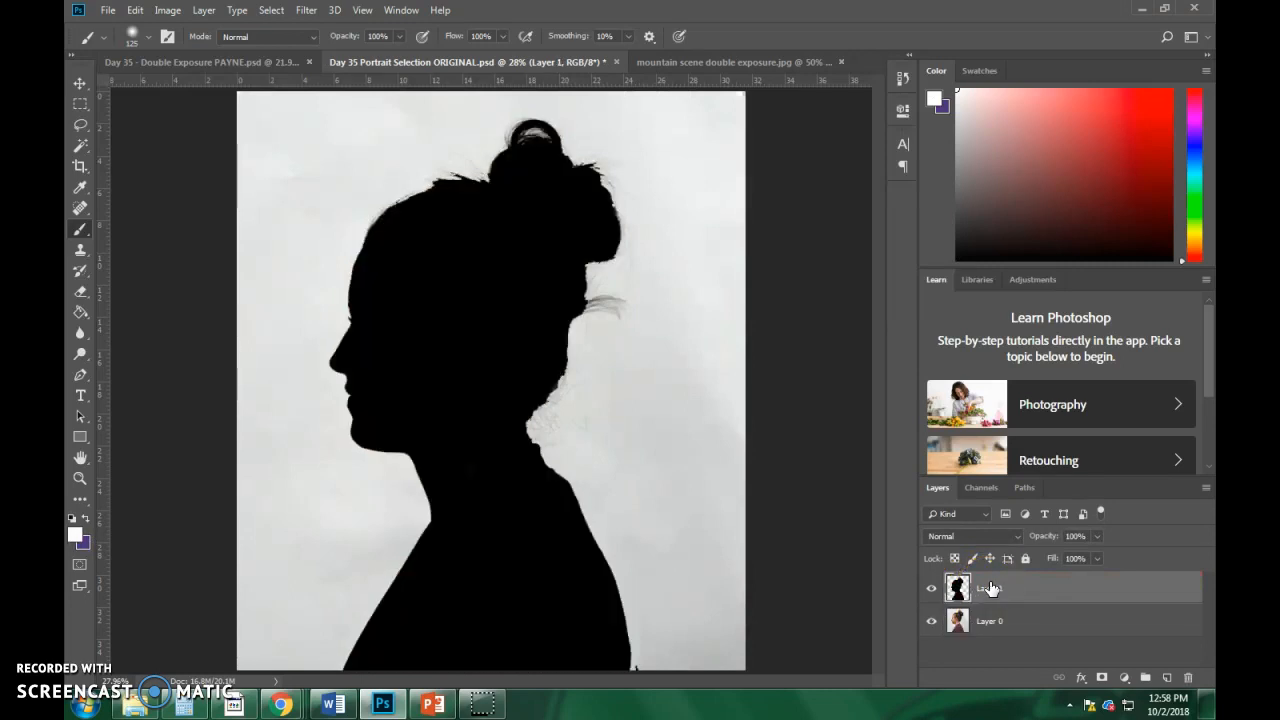
{"action": "left_click", "coordinate": [990, 588]}
{"action": "left_click", "coordinate": [970, 486]}
{"action": "left_click", "coordinate": [940, 489]}
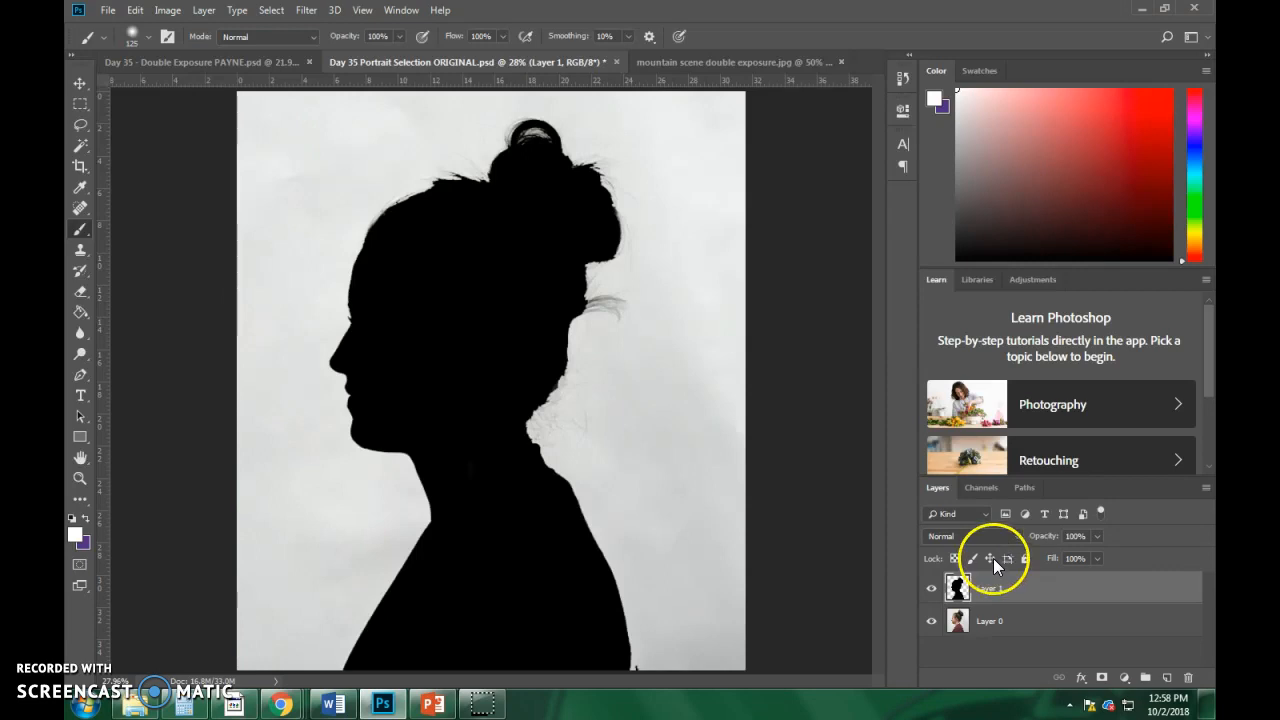
{"action": "left_click_drag", "start_coordinate": [988, 621], "coordinate": [977, 564]}
Copy the woman's figure from Layer 0 onto its own layer, using the Blue copy channel loaded as a selection and inverted.
{"action": "left_click", "coordinate": [975, 490]}
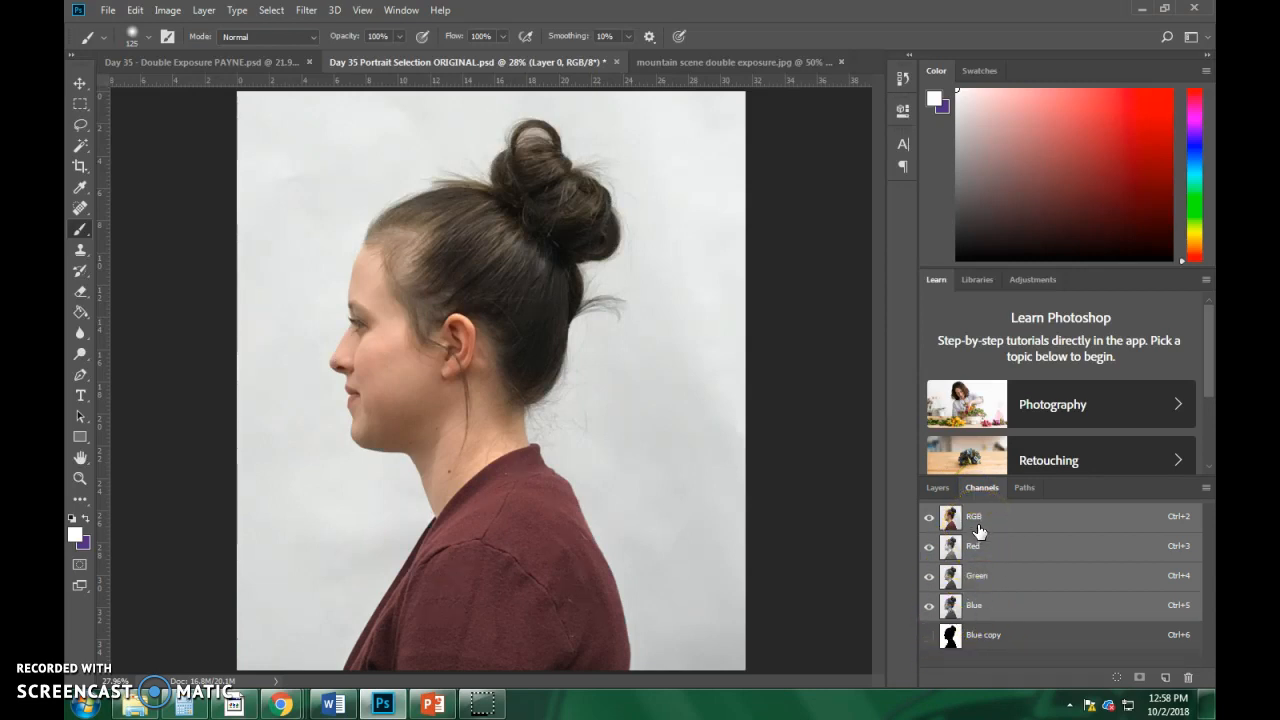
{"action": "left_click", "coordinate": [948, 636], "text": "ctrl"}
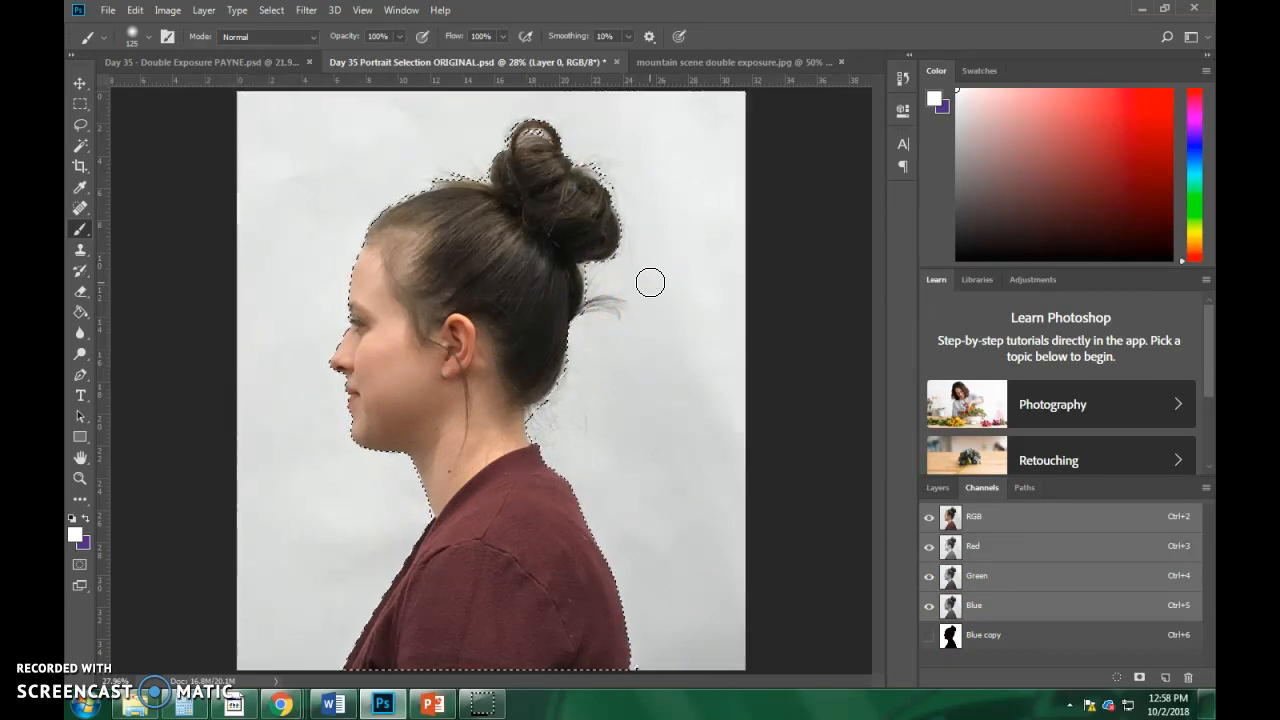
{"action": "left_click", "coordinate": [937, 488]}
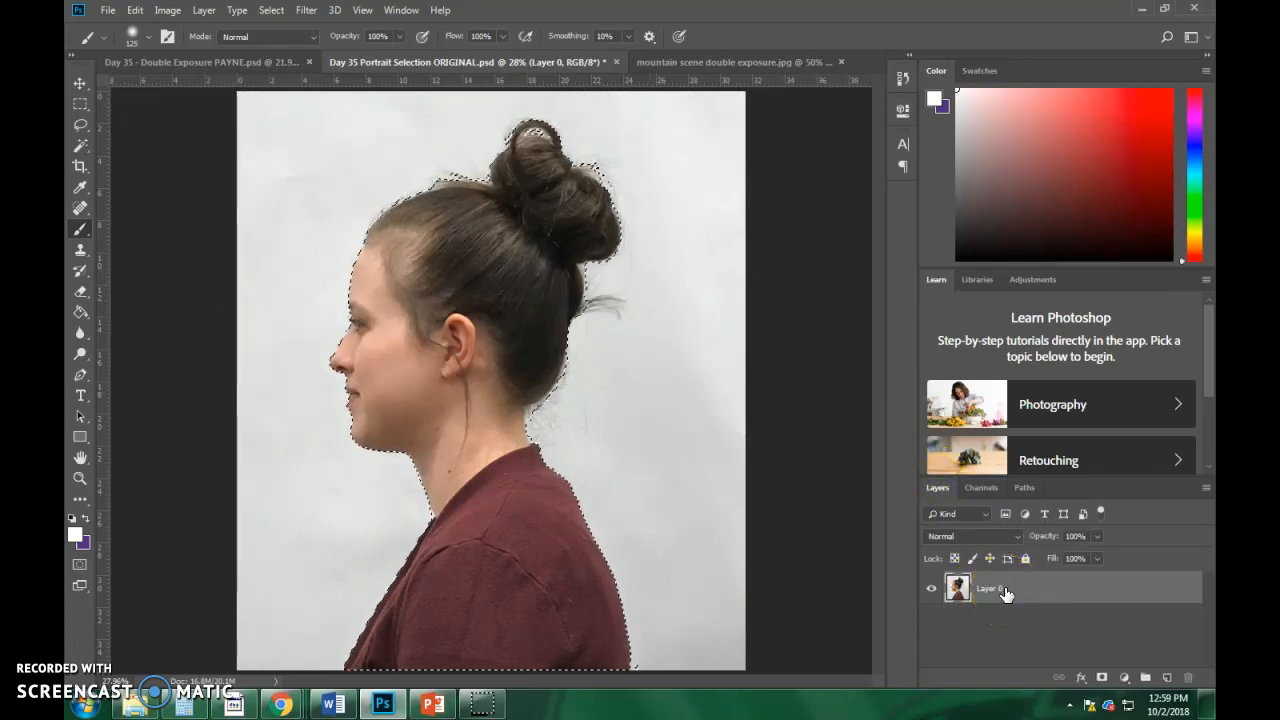
{"action": "left_click", "coordinate": [1005, 590]}
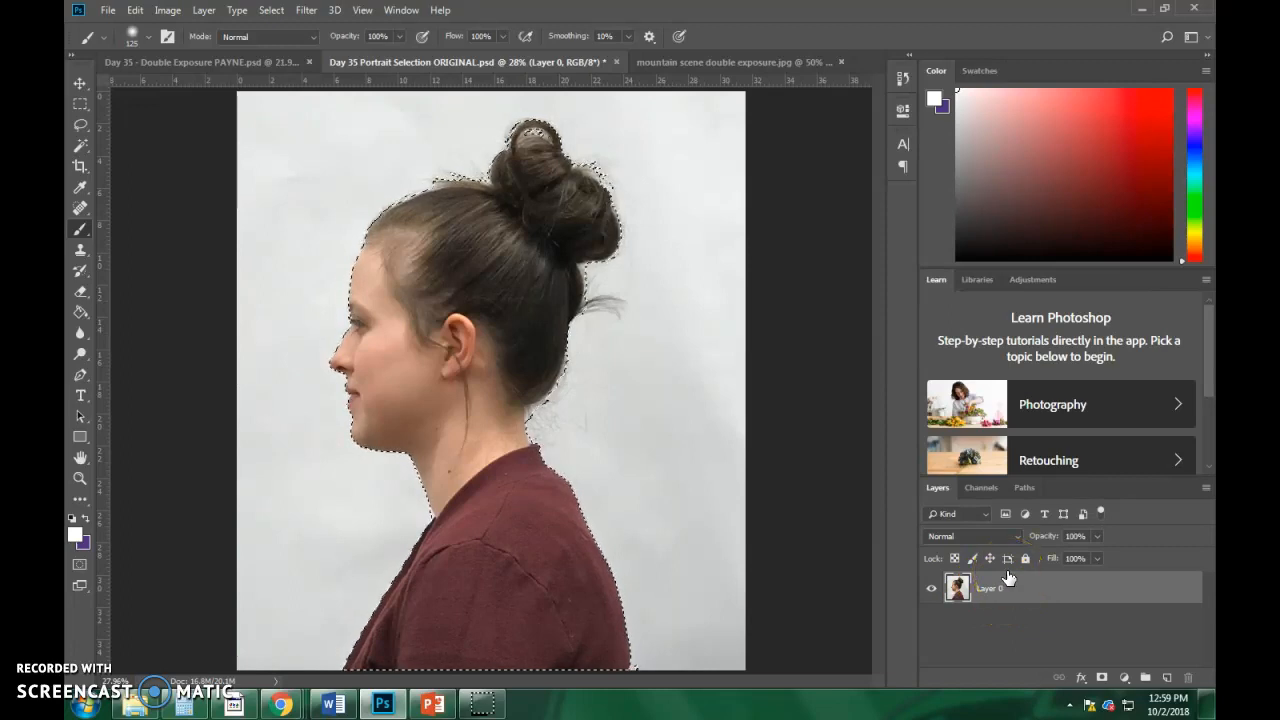
{"action": "key", "text": "ctrl+j"}
{"action": "left_click", "coordinate": [996, 579]}
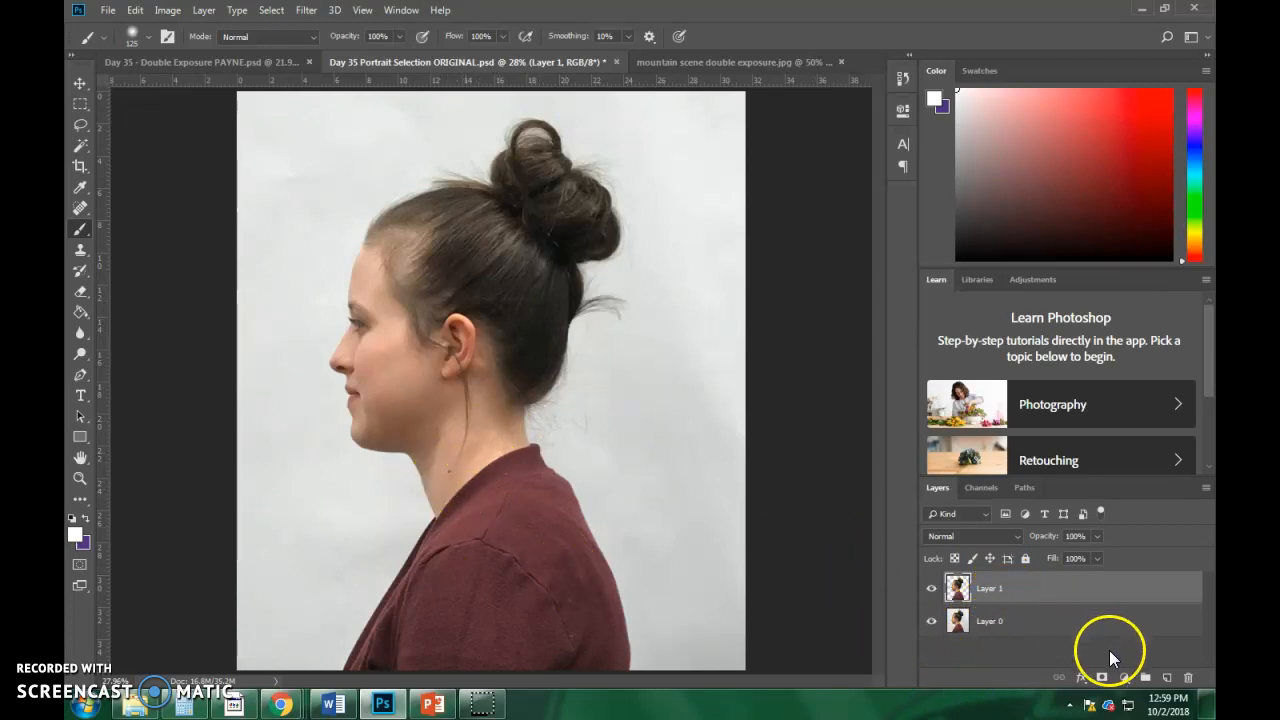
Test the cutout against a white-to-purple linear gradient on a temporary layer between Layer 1 and Layer 0, and delete that layer.
{"action": "left_click", "coordinate": [1168, 679]}
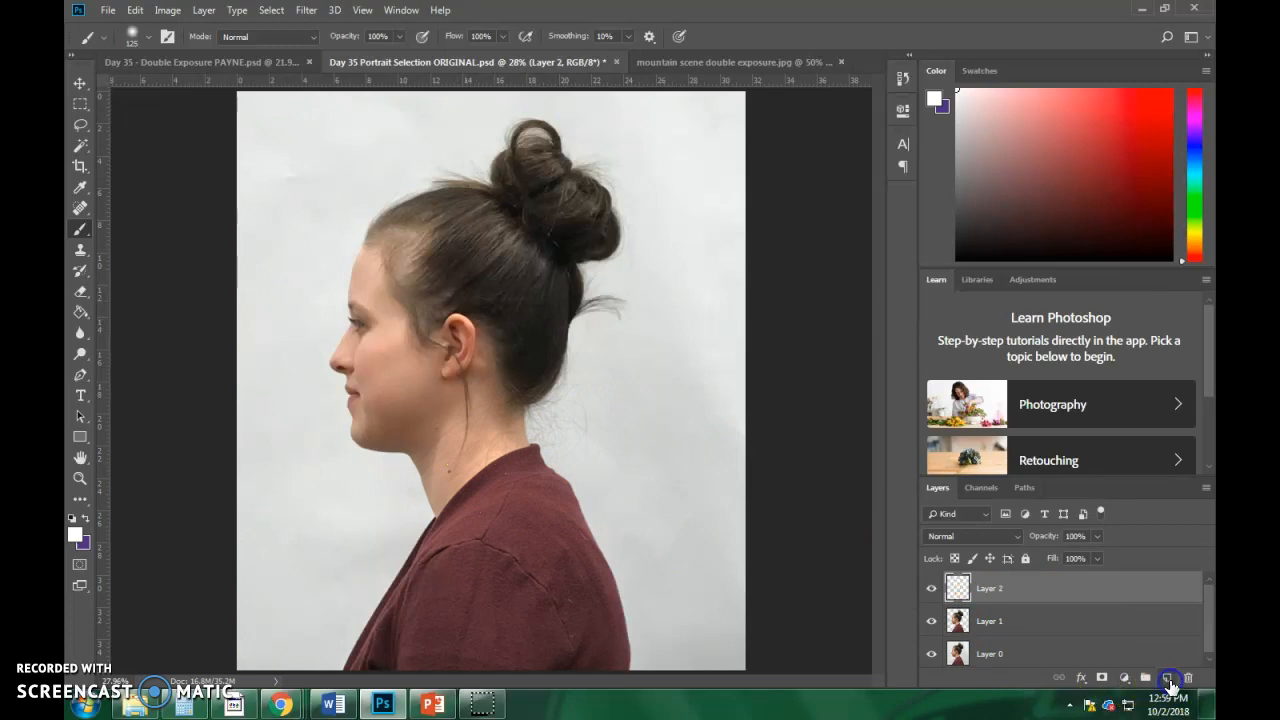
{"action": "left_click_drag", "start_coordinate": [1034, 583], "coordinate": [1035, 628]}
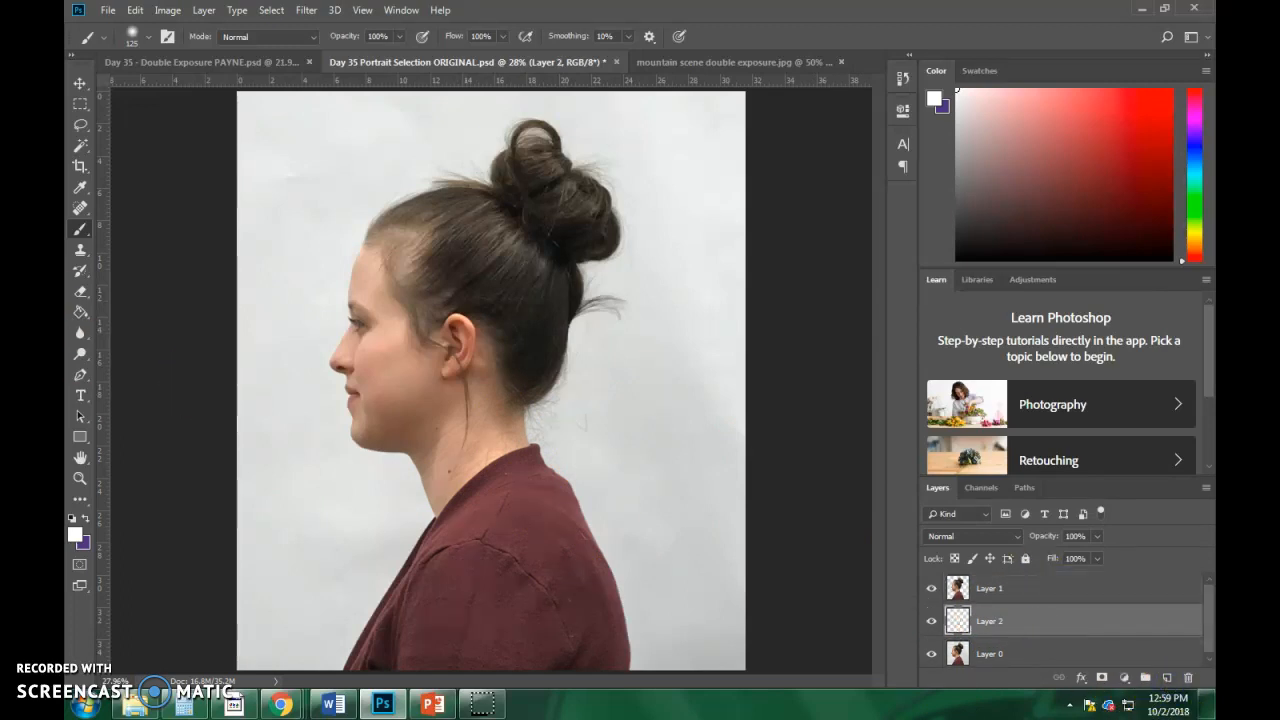
{"action": "left_click", "coordinate": [85, 308]}
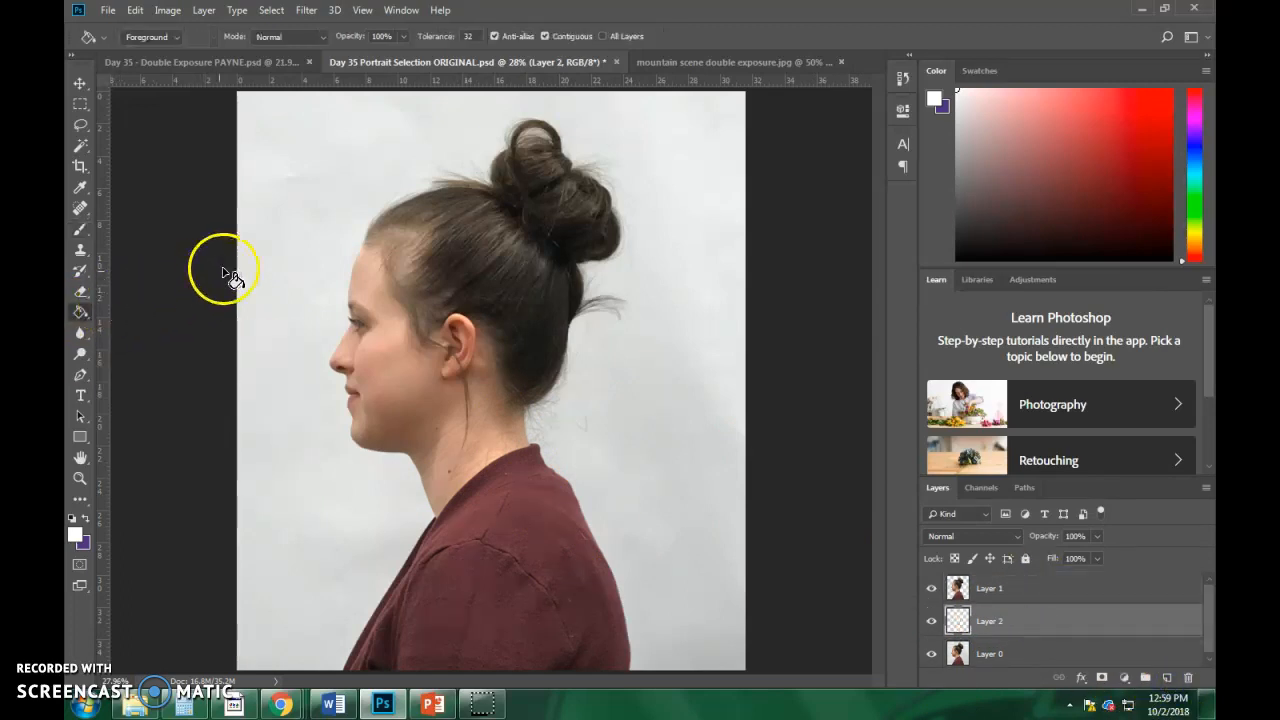
{"action": "left_click", "coordinate": [176, 40]}
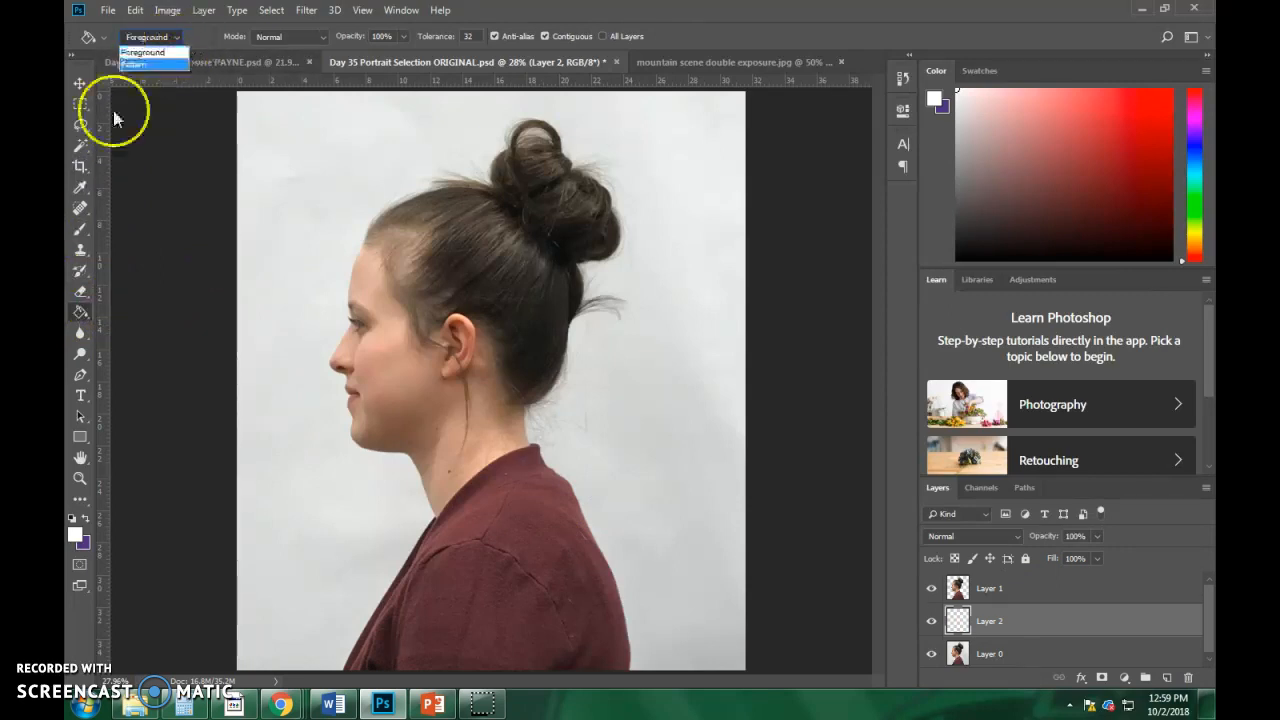
{"action": "mouse_move", "coordinate": [82, 312]}
{"action": "left_mouse_down"}
{"action": "mouse_move", "coordinate": [86, 326]}
{"action": "mouse_move", "coordinate": [145, 325]}
{"action": "mouse_move", "coordinate": [150, 312]}
{"action": "left_mouse_up"}
{"action": "left_click_drag", "start_coordinate": [271, 177], "coordinate": [740, 668]}
{"action": "left_click_drag", "start_coordinate": [686, 296], "coordinate": [259, 398]}
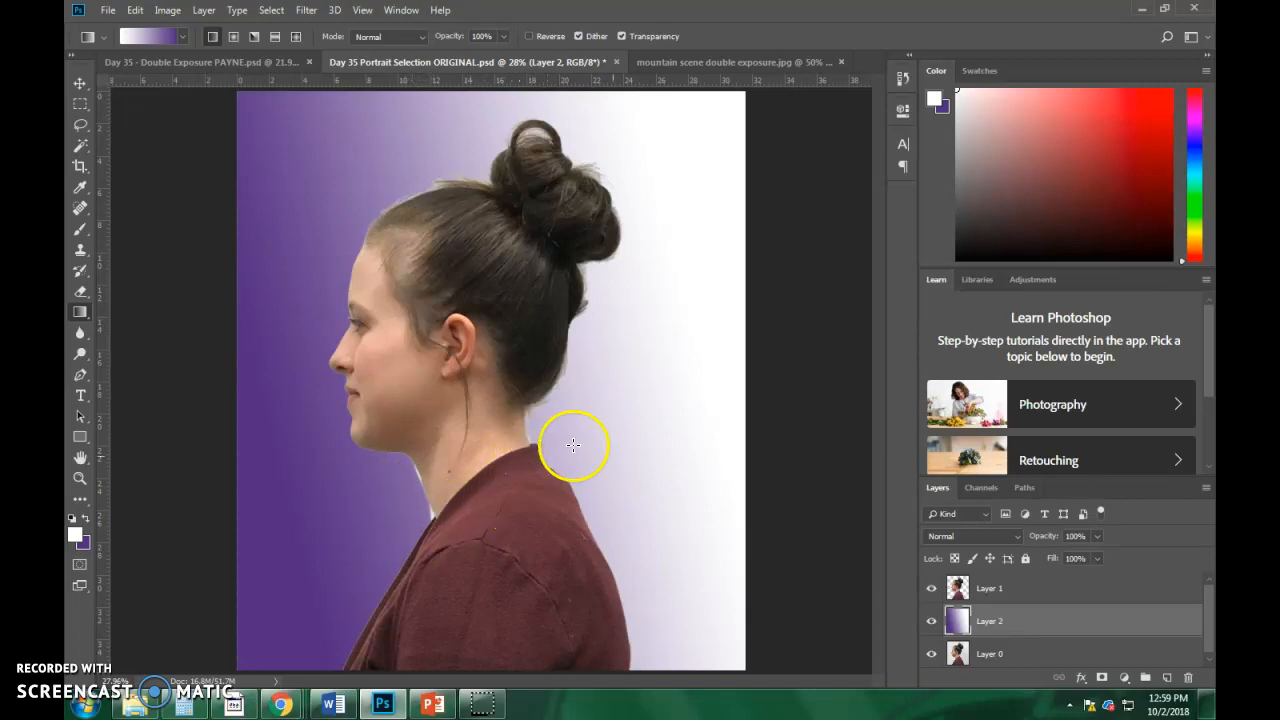
{"action": "key", "text": "Delete"}
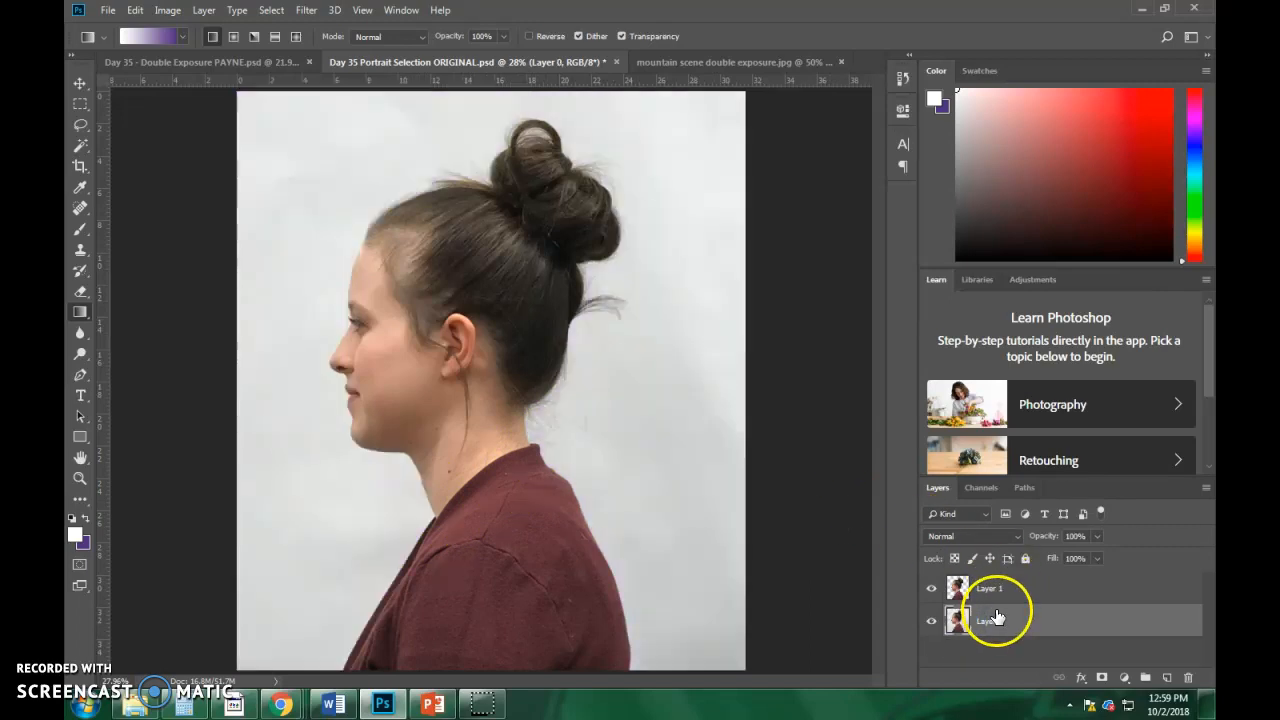